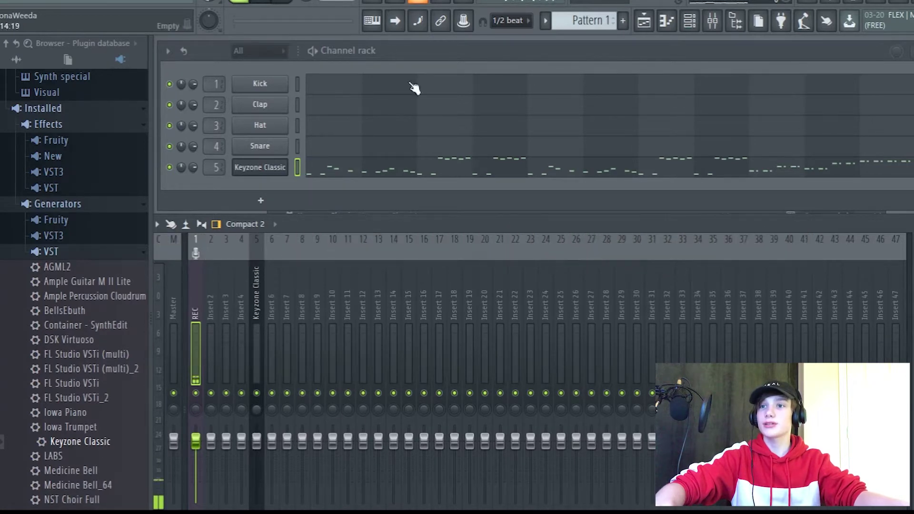
Step: Play the Keyzone Classic melody in its piano roll to hear the piano part
left_click(341, 183)
key("space")
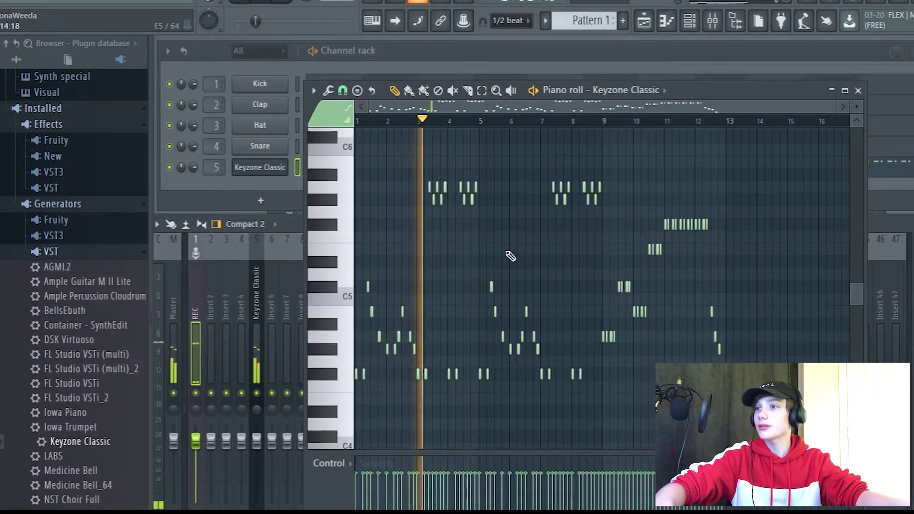
key("space")
left_click(857, 90)
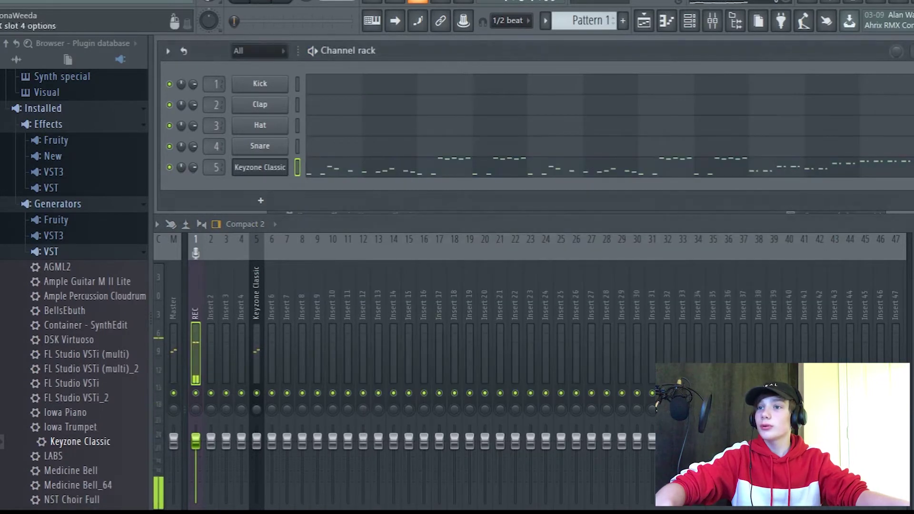
Step: Add Fruity Reeverb 2 to the Keyzone Classic mixer insert and play the melody with the reverb
left_click(255, 307)
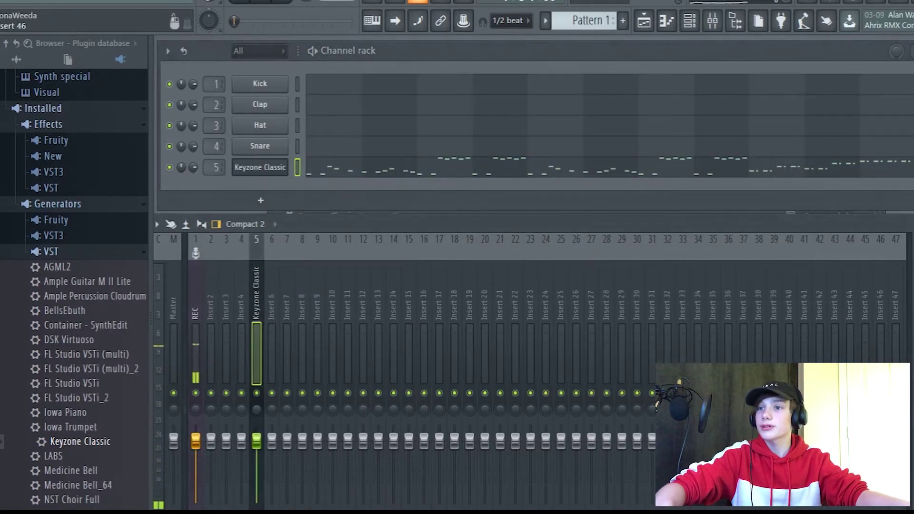
left_click(912, 257)
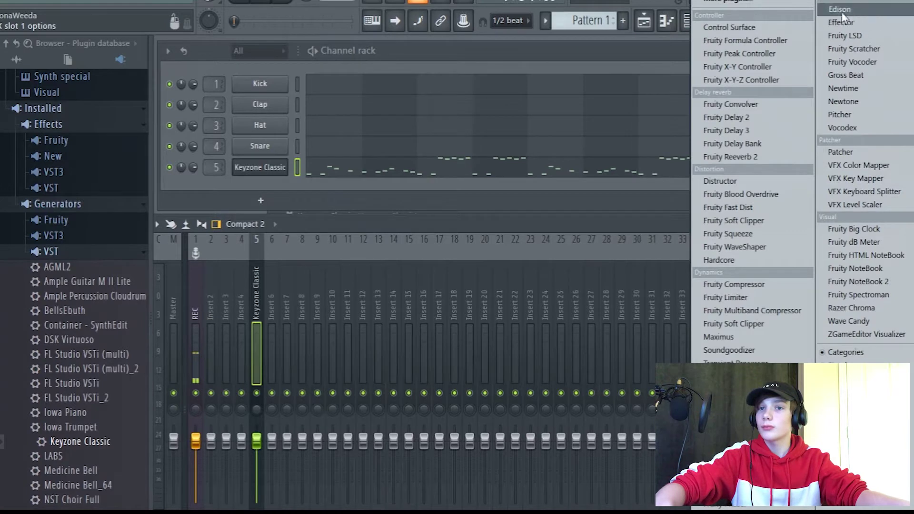
left_click(754, 155)
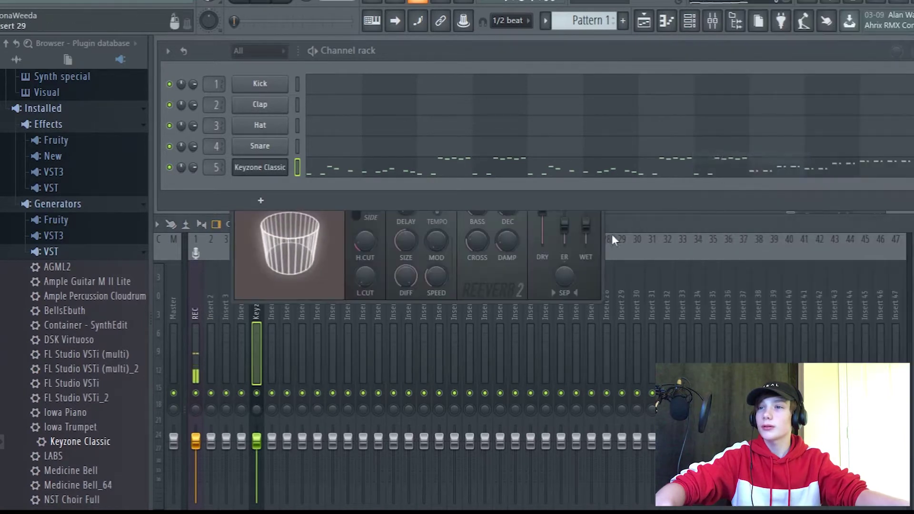
left_click_drag(600, 247, 591, 284)
key("space")
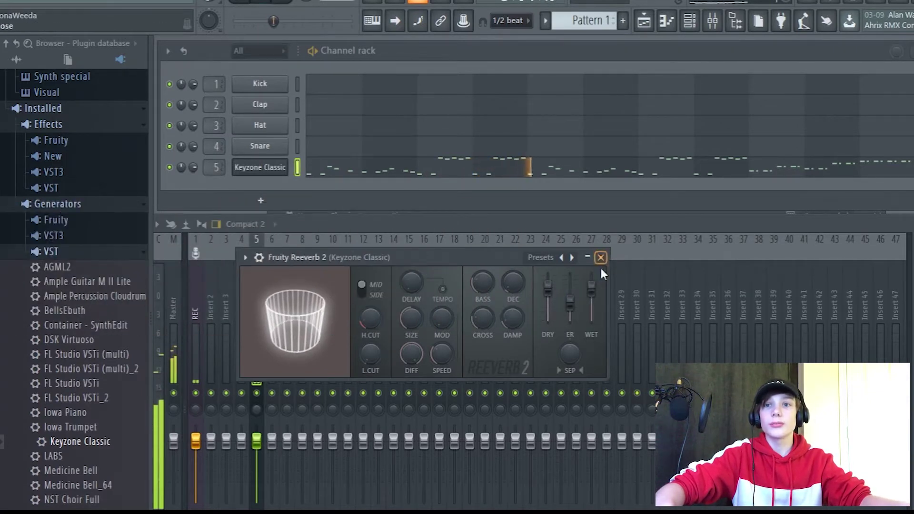
left_click(600, 257)
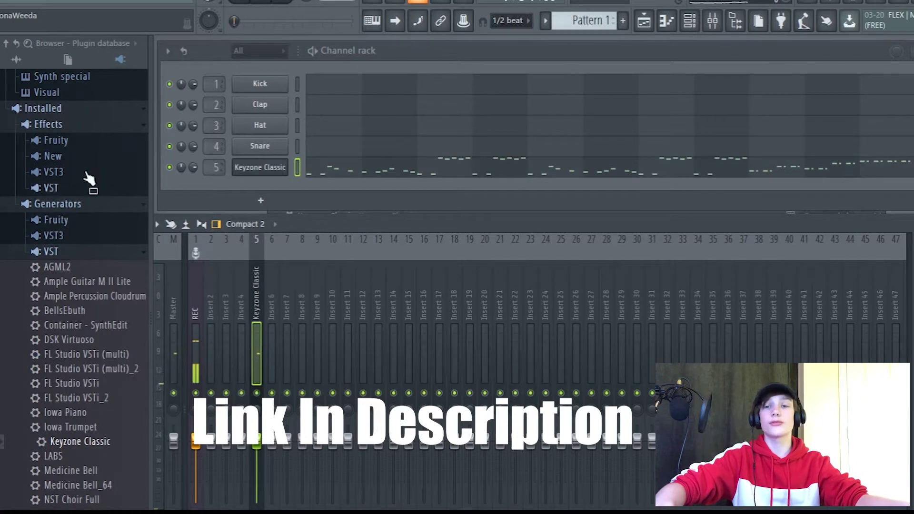
Step: Browse the Beats folder for drum samples and fill the hat trick (KB) hi-hat channel every 2 steps
left_click(17, 61)
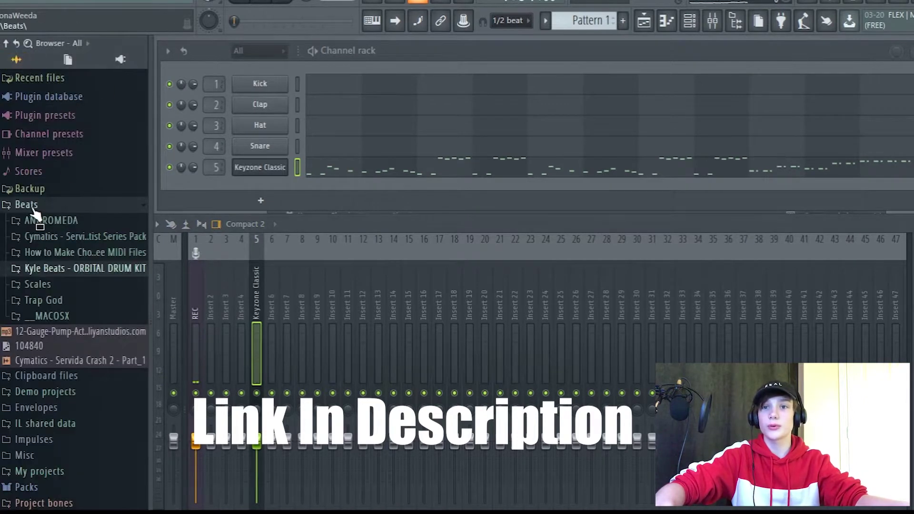
left_click(90, 237)
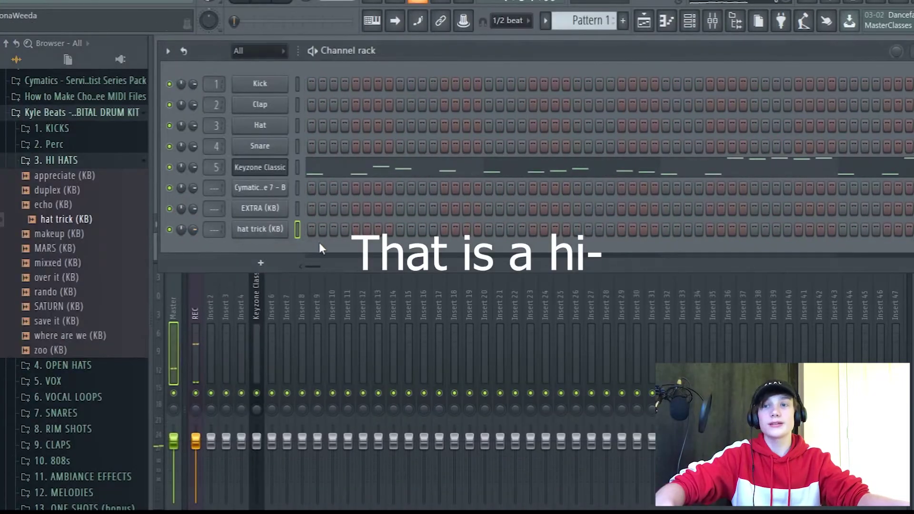
right_click(275, 228)
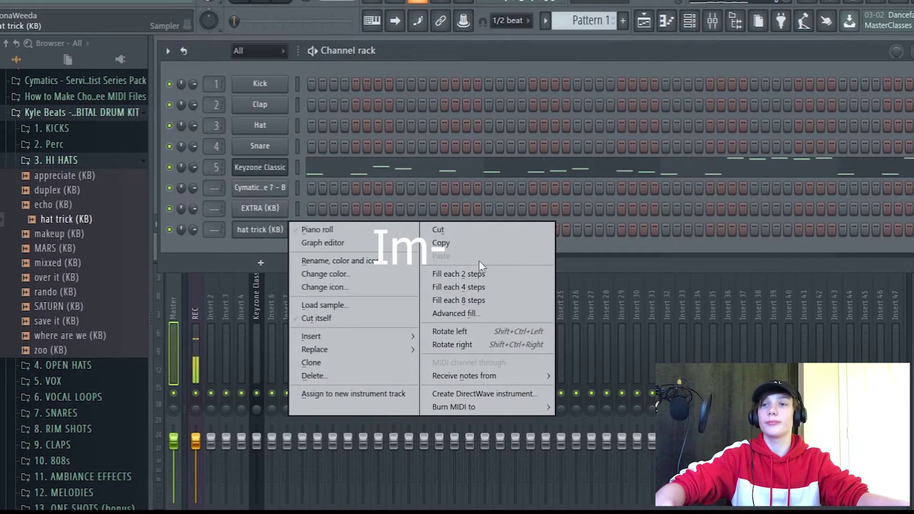
left_click(461, 272)
Step: Place an EXTRA (KB) hit on step 1, leave the Cymatics channel empty there, and play the pattern
left_click(311, 188)
key("space")
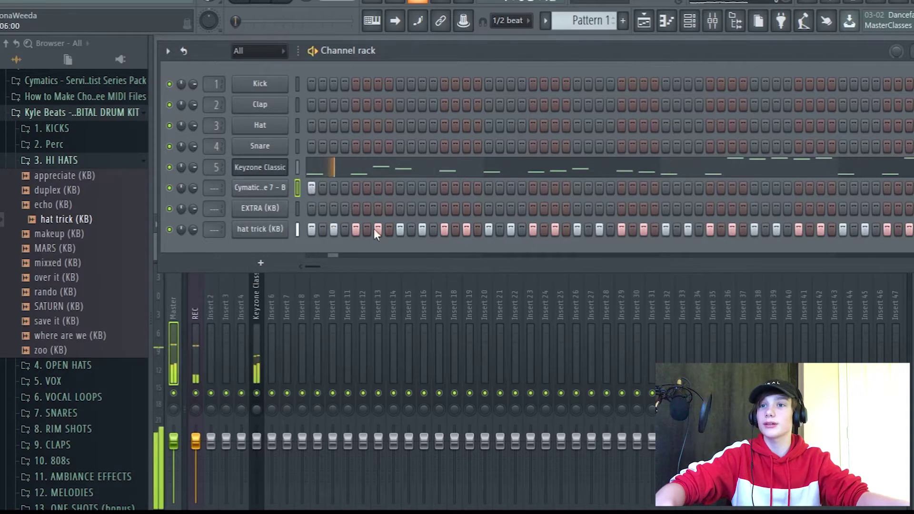
left_click(313, 209)
left_click(298, 210)
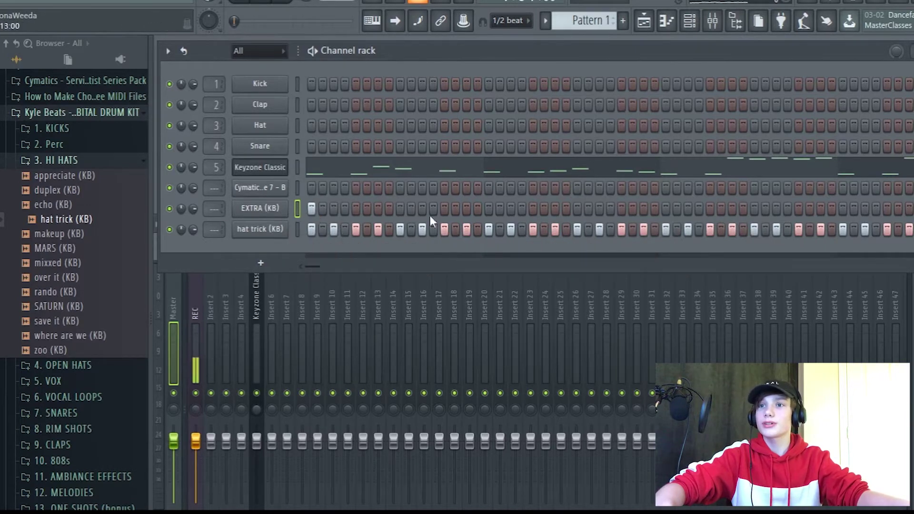
key("space")
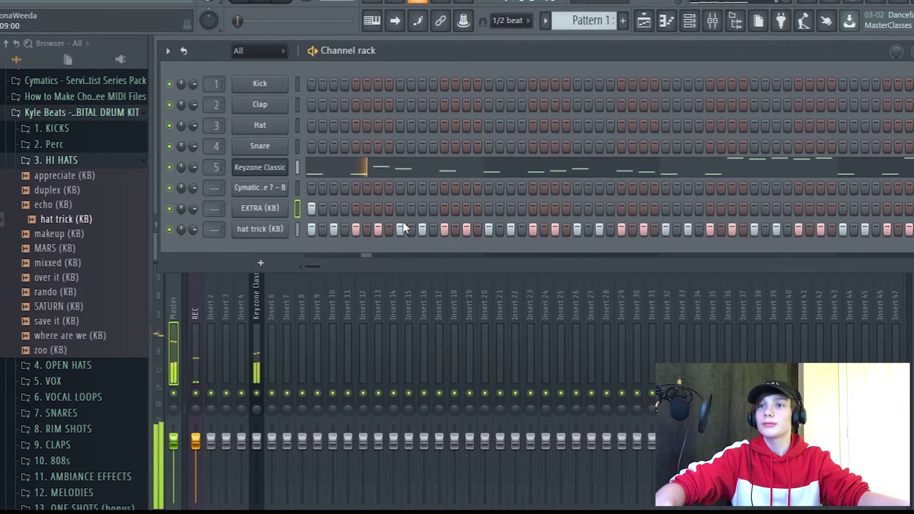
Step: Place a Cymatics hit on step 9 and EXTRA (KB) hits on steps 11, 13 and 17
left_click(401, 210)
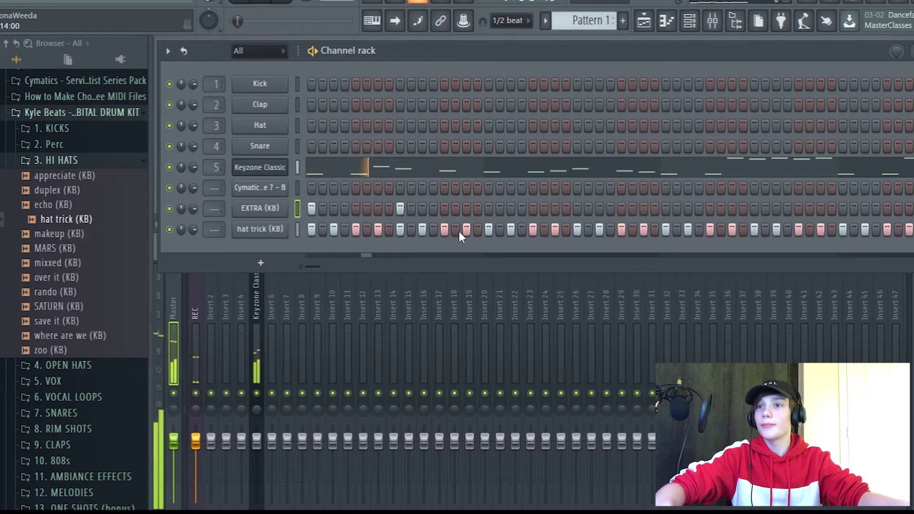
left_click(400, 208)
left_click(399, 187)
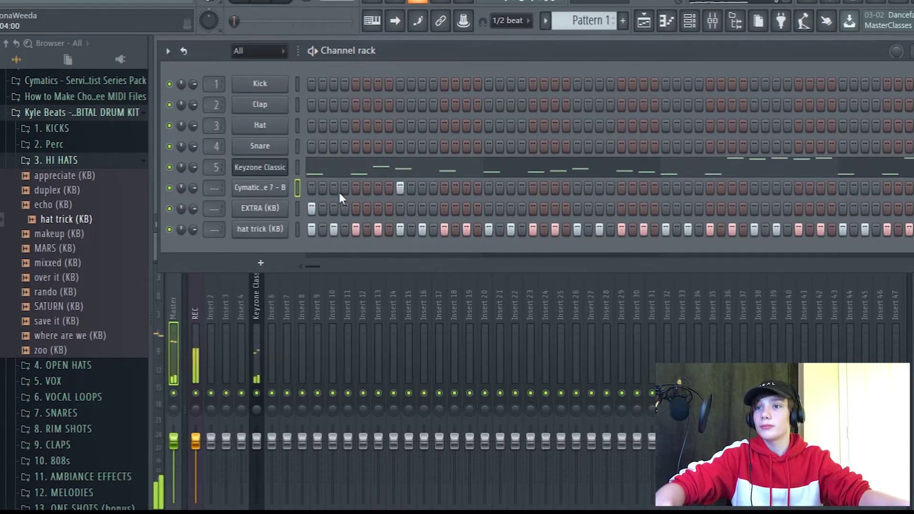
left_click(422, 208)
left_click(444, 208)
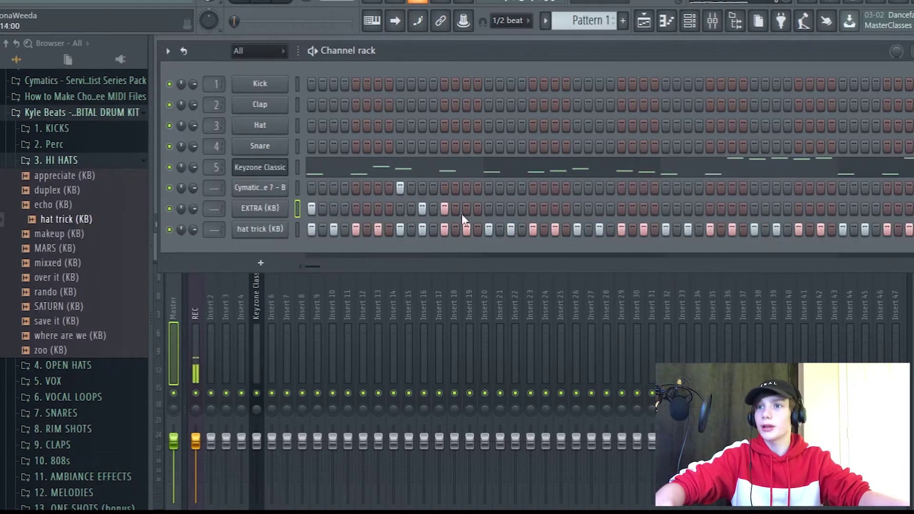
left_click(487, 210)
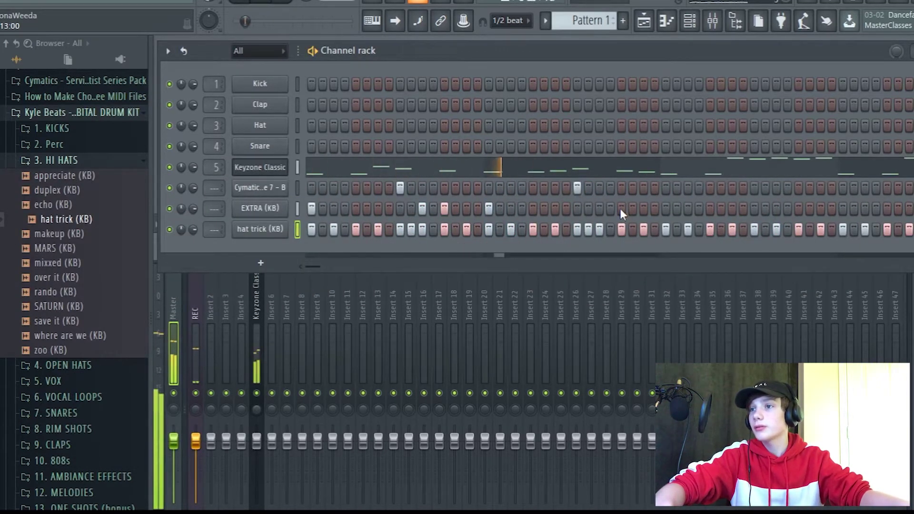
Step: Extend the drum pattern with an EXTRA (KB) hit on step 33 and a Cymatics hit on step 41
left_click(665, 208)
left_click(754, 188)
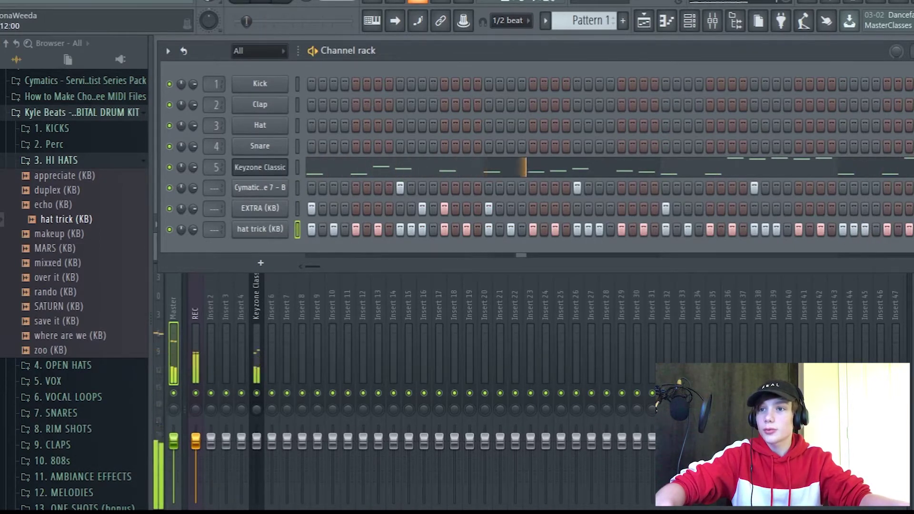
key("space")
Step: In the hat trick (KB) piano roll, lower one note of each quick roll to B4, raising the bar 4 roll to C#5 and D5
left_click(912, 51)
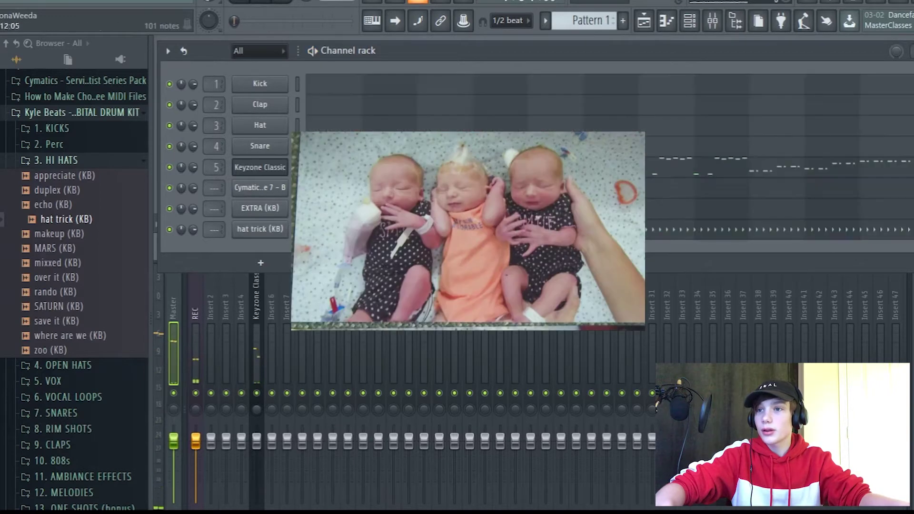
left_click(450, 229)
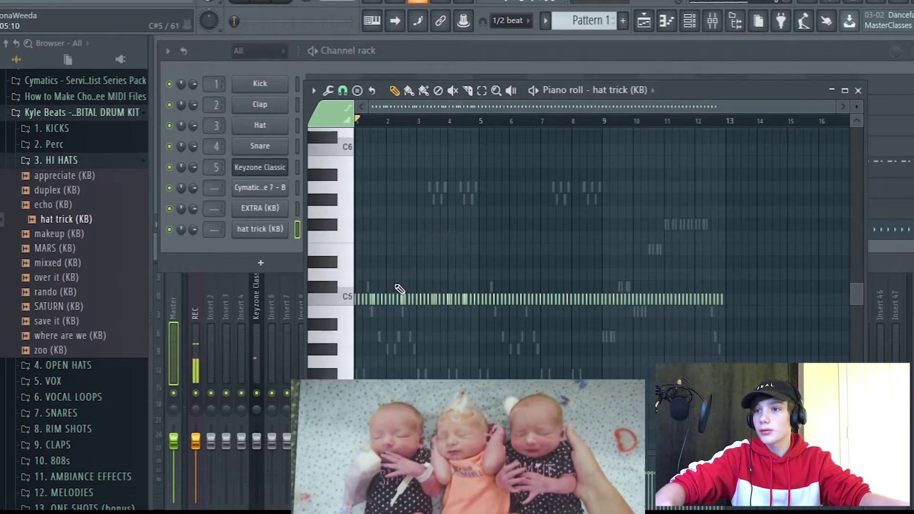
scroll(399, 289, "up", 4)
left_click_drag(484, 109, 449, 109)
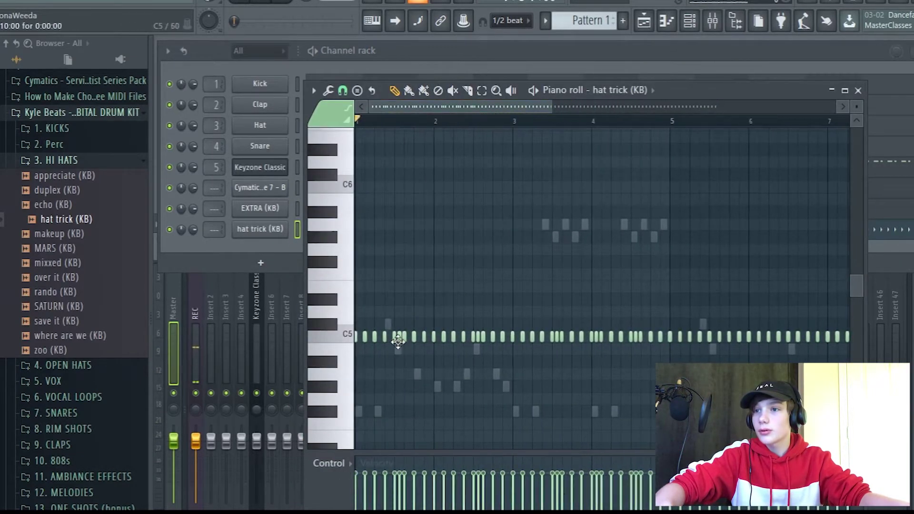
left_click_drag(398, 336, 400, 349)
left_click_drag(476, 338, 477, 351)
left_click_drag(555, 337, 600, 312)
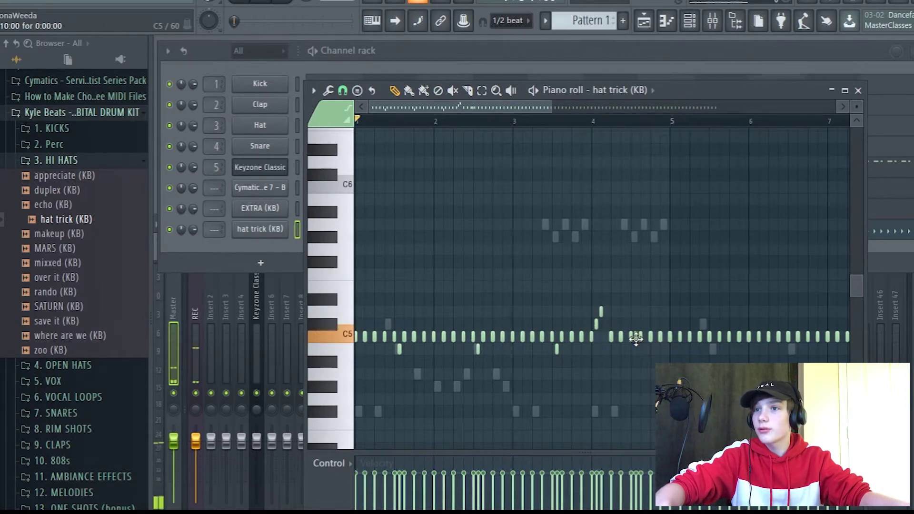
left_click_drag(635, 339, 635, 351)
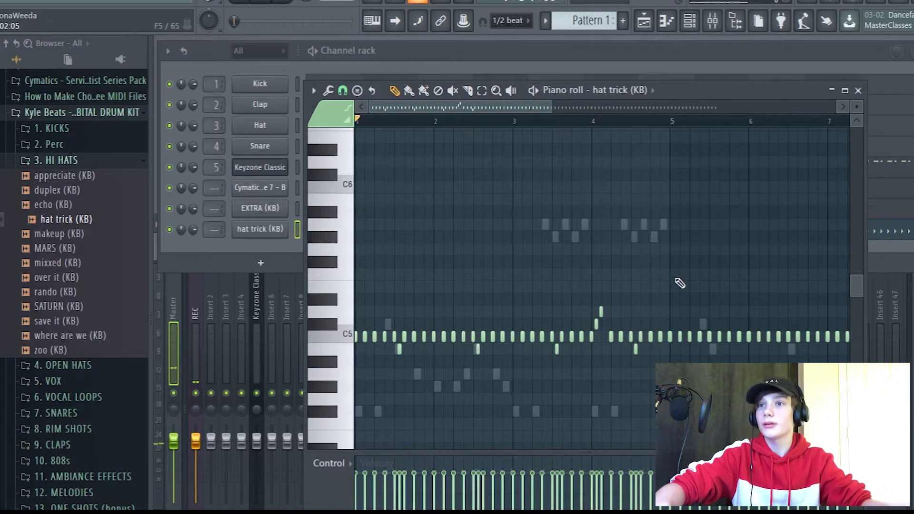
Step: Delete the hat trick (KB) notes from bar 5 onward
scroll(681, 283, "down", 2)
scroll(636, 259, "down", 3)
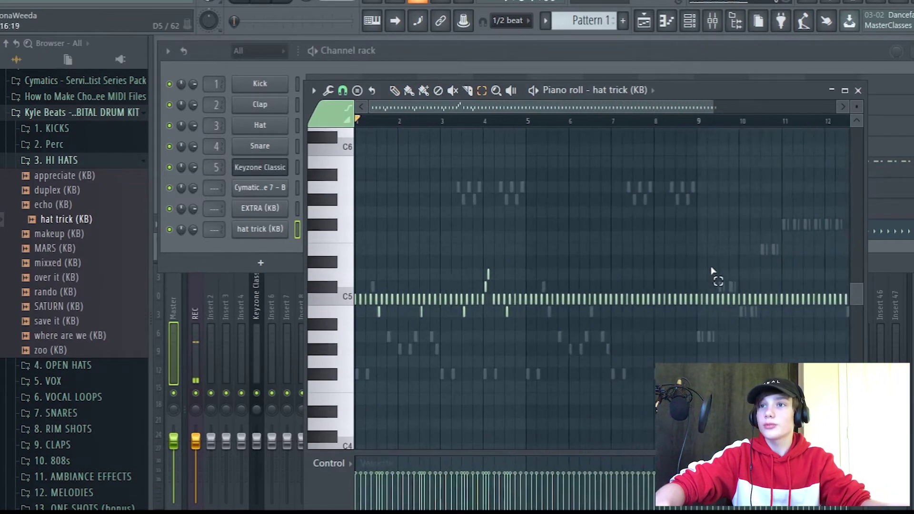
left_click_drag(785, 245, 505, 376)
key("Delete")
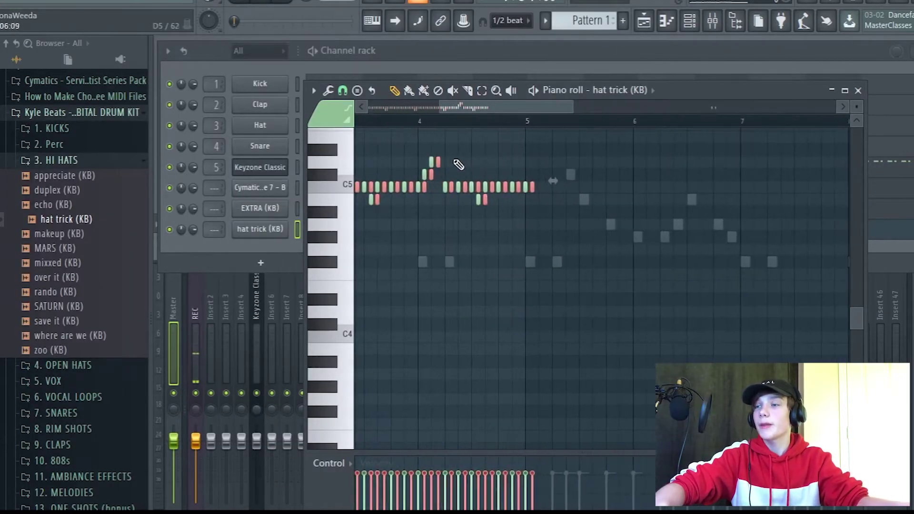
Step: Copy the four-bar hi-hat pattern to bars 5–8, delete the stray notes near bar 12, and play the pattern
left_click_drag(435, 162, 834, 162)
scroll(683, 224, "down", 6, "ctrl")
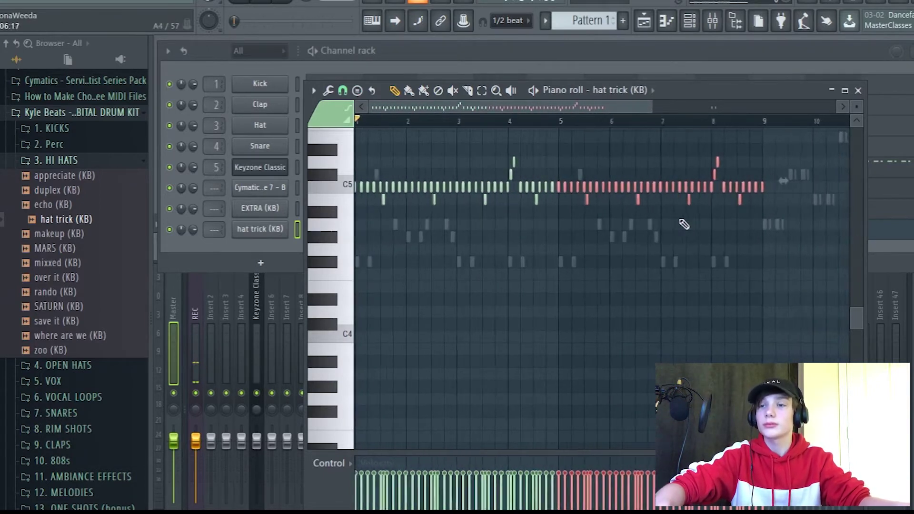
right_click(779, 187)
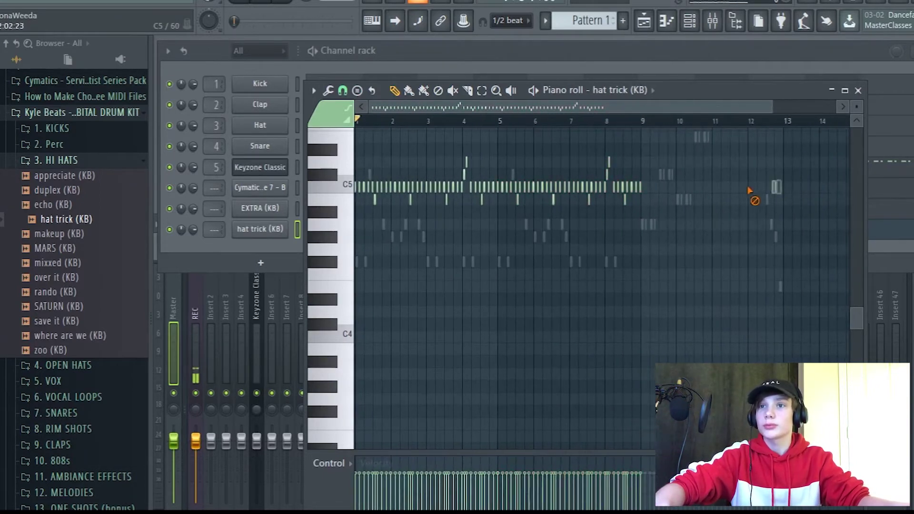
left_click(858, 90)
key("space")
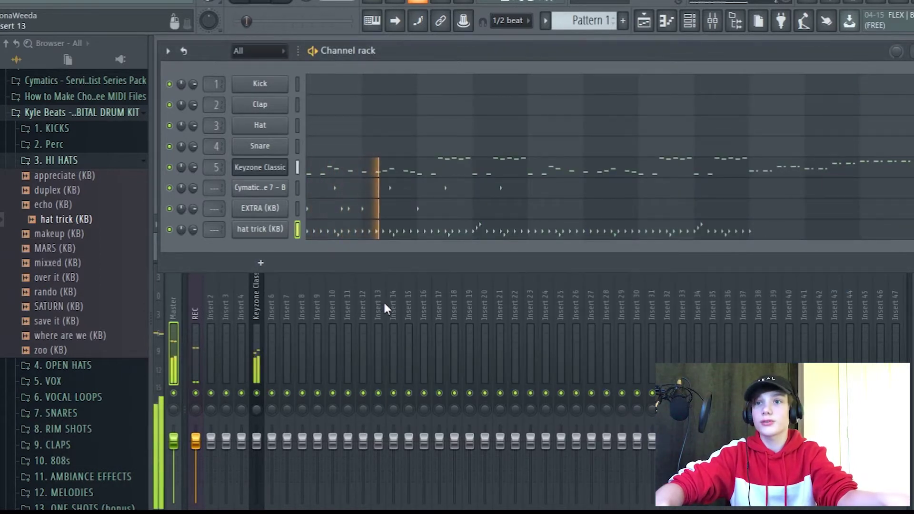
Step: Draw a one-bar F#5 note at bar 1 in the piano roll of the Cymatics Servida 808 5 channel
left_click(268, 195)
left_click(268, 195)
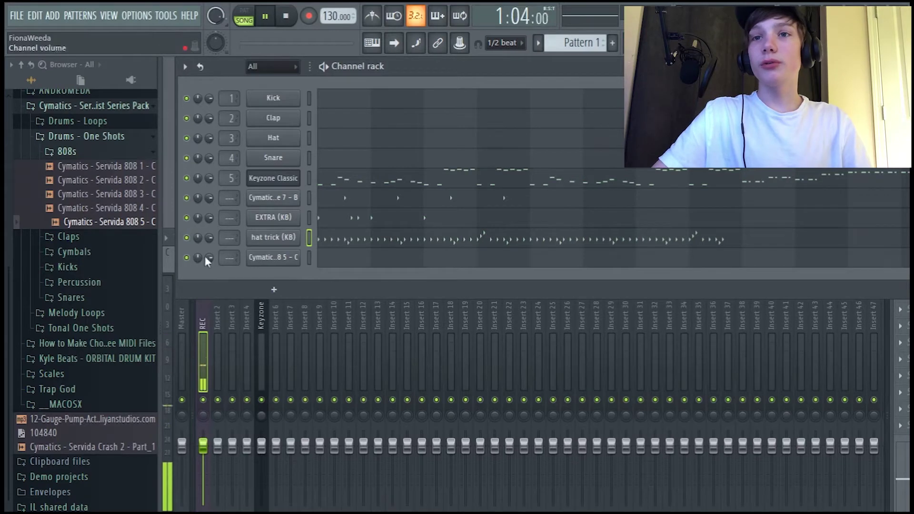
scroll(153, 252, "up", 3)
scroll(102, 327, "down", 3)
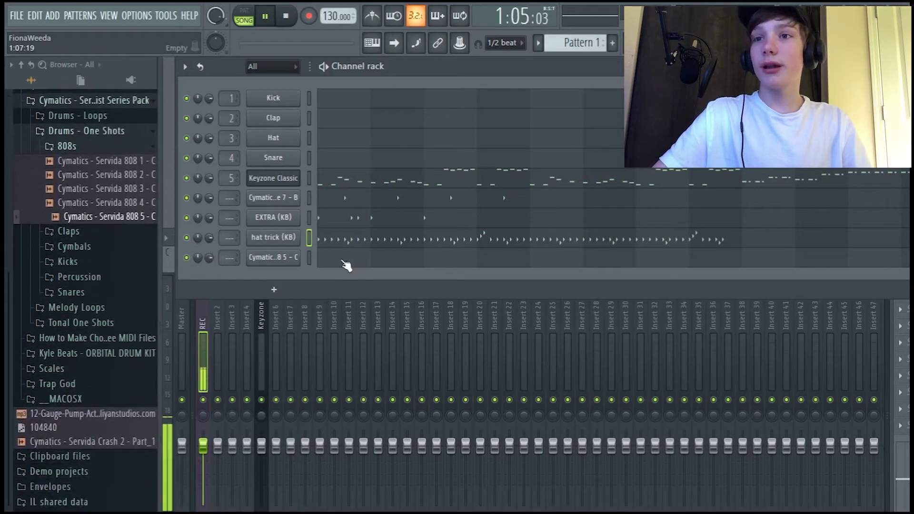
left_click(346, 265)
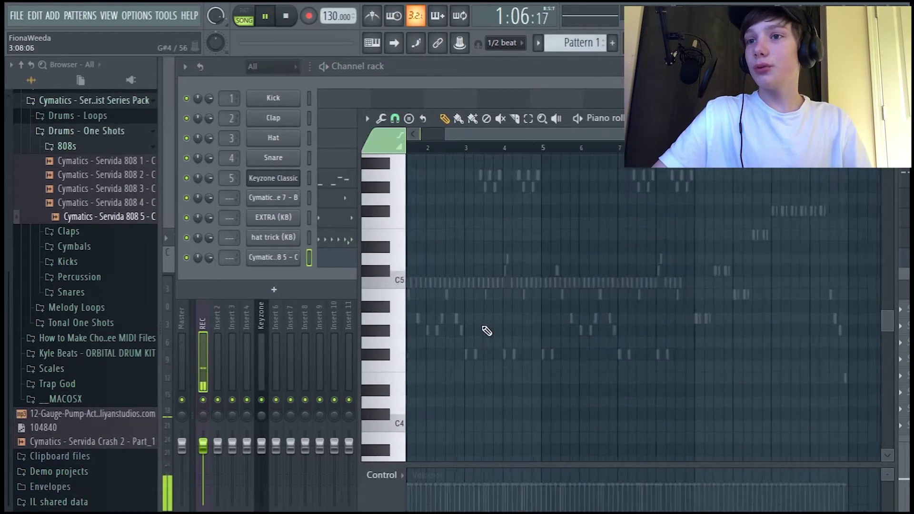
scroll(545, 139, "down", 3)
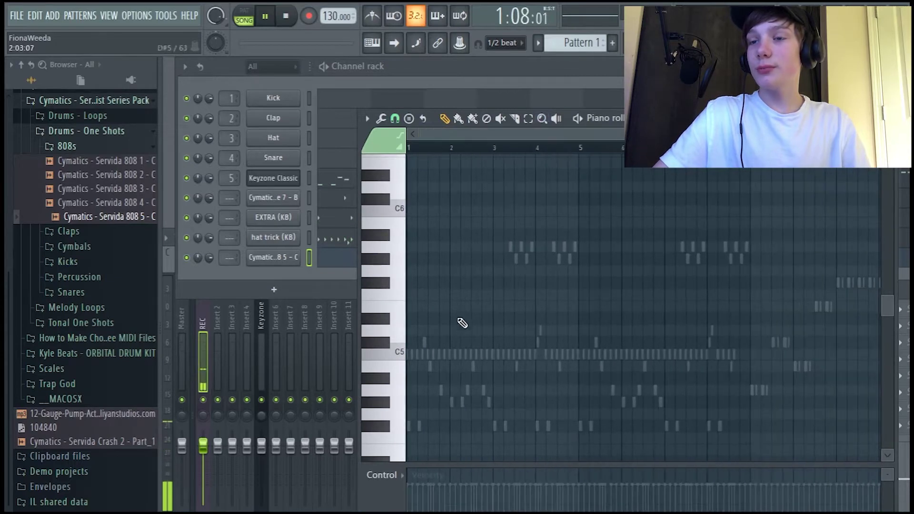
scroll(438, 377, "down", 3)
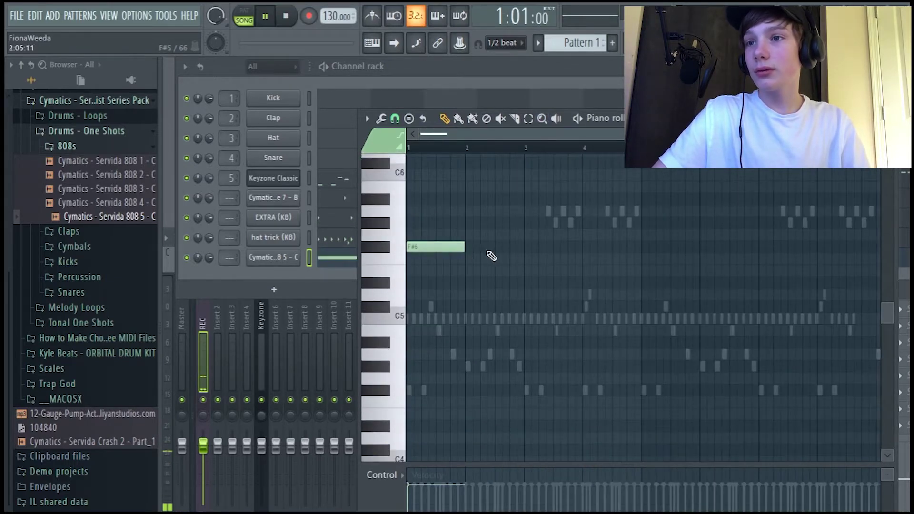
Step: Audition the 808 in pattern mode, and add a one-bar G#5 note at bar 2 and a one-beat A5 note before it
left_click(244, 18)
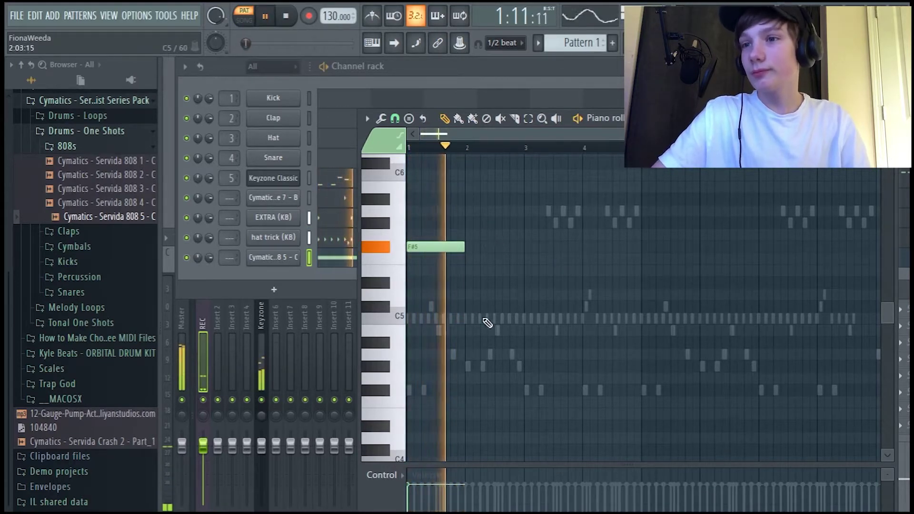
key("space")
left_click_drag(470, 366, 491, 224)
left_click(456, 211)
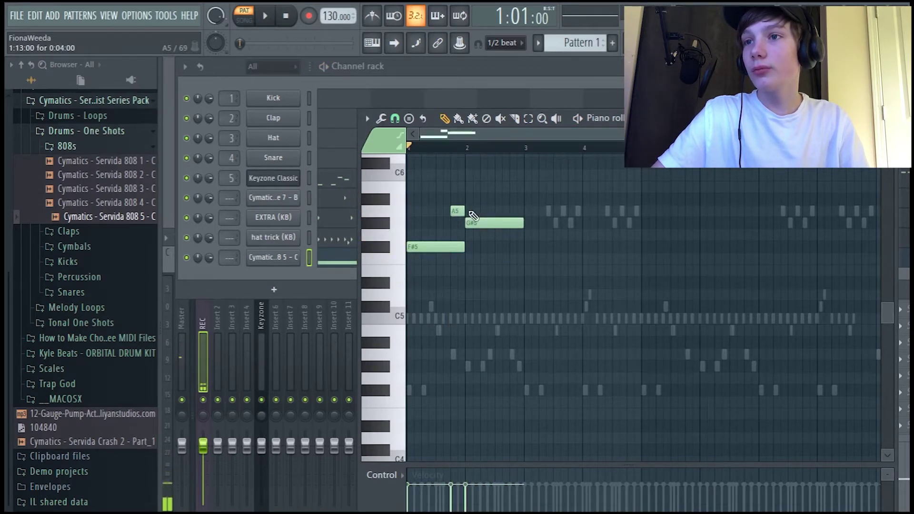
Step: Audition the 808 line, enable Cut itself on the Cymatics Servida 808 5 channel, and play the pattern again
key("space")
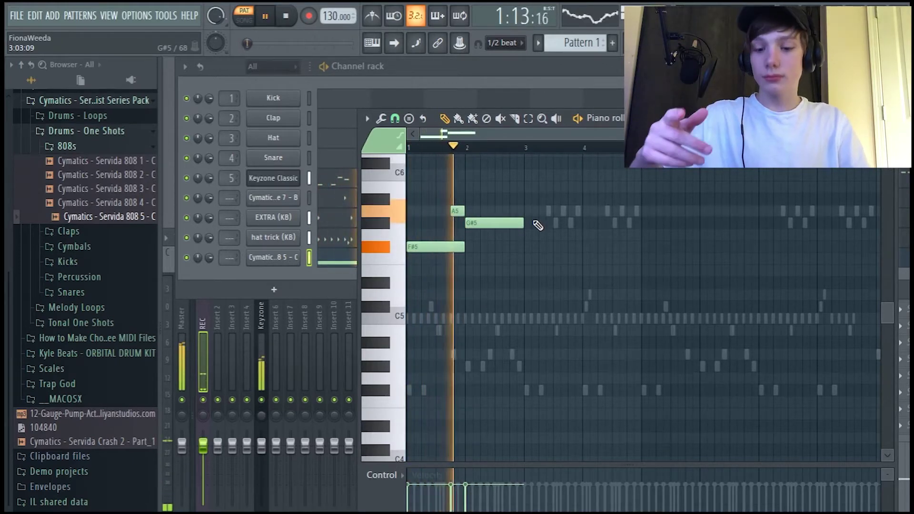
key("space")
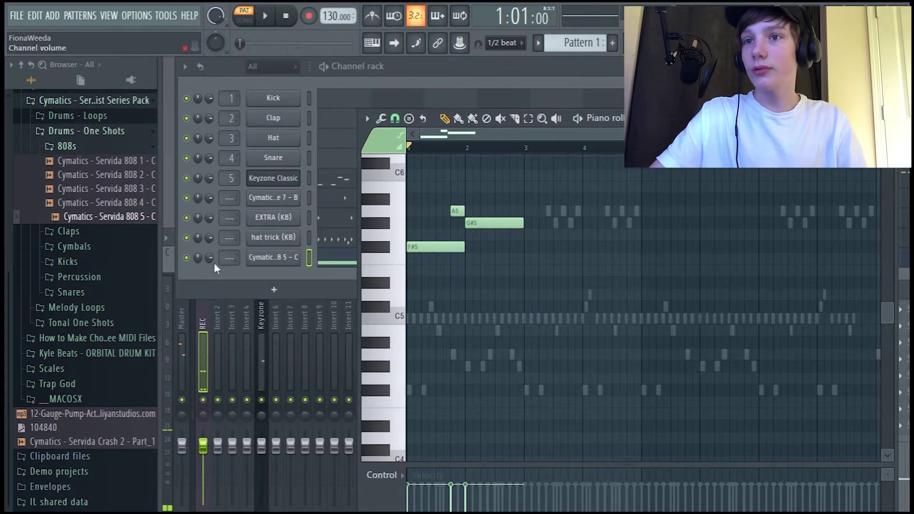
right_click(275, 257)
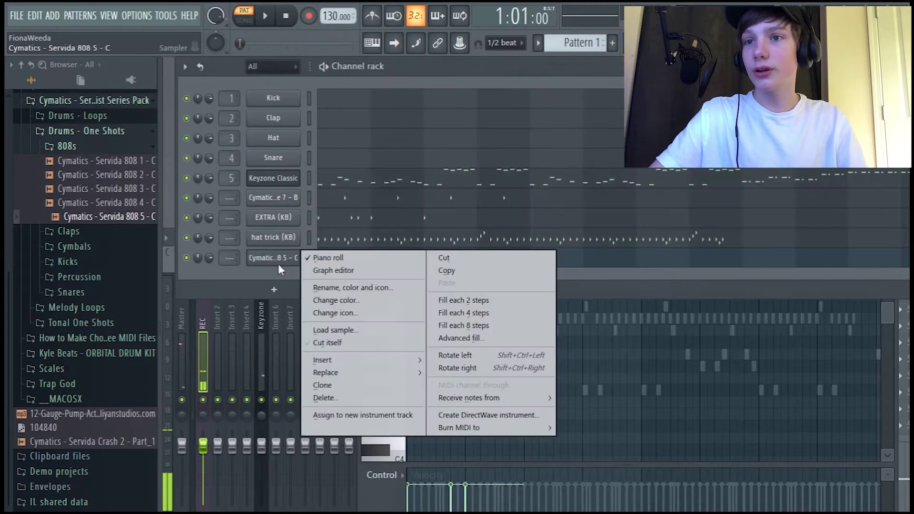
left_click(338, 342)
left_click(893, 341)
scroll(836, 332, "up", 2)
key("space")
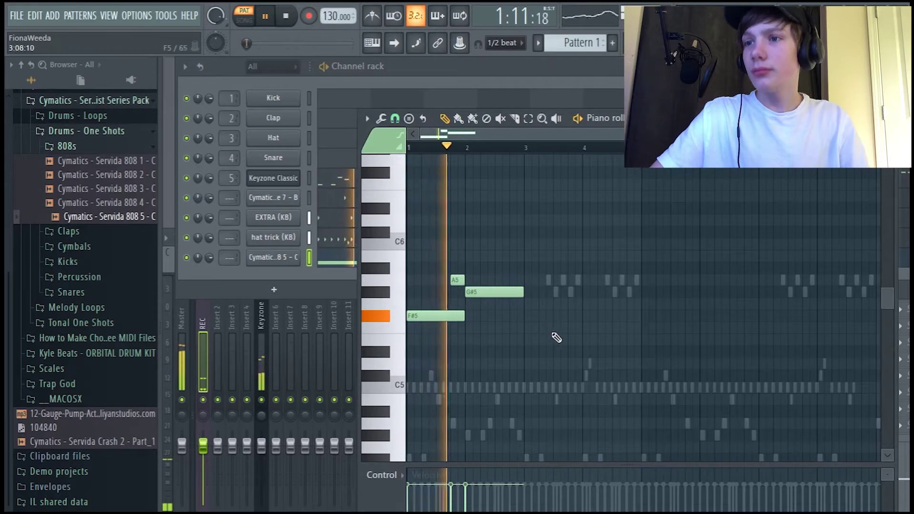
Step: Add F#5 and G#5 notes, each nine steps long, in bars 3 and 4 of the 808 line, and play the pattern
scroll(542, 309, "down", 2)
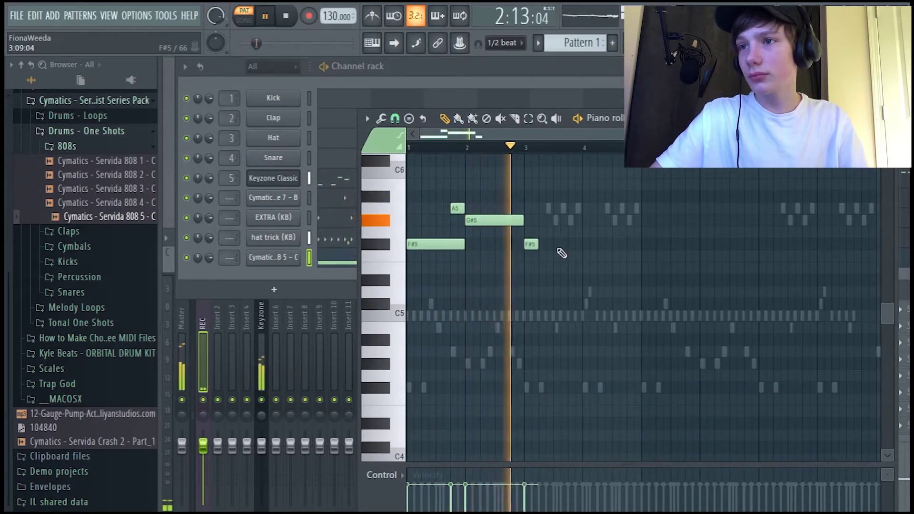
key("space")
left_click(537, 244)
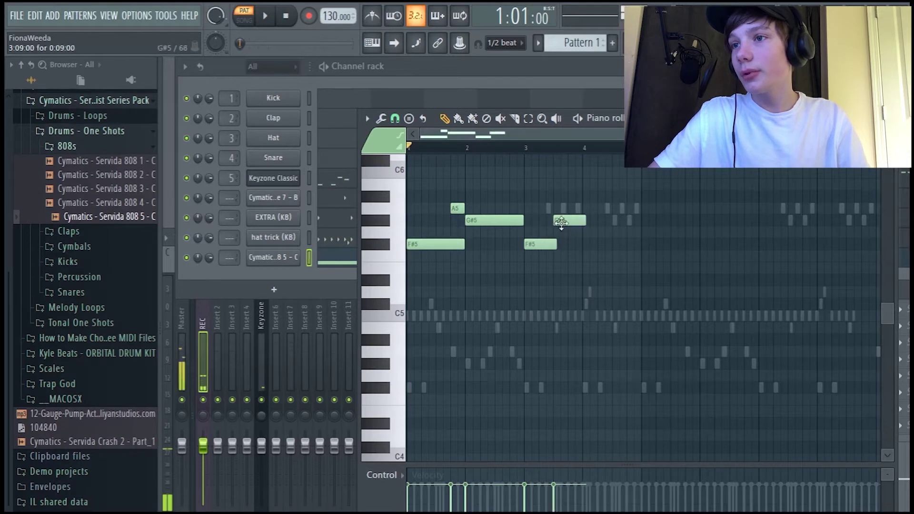
left_click(628, 221)
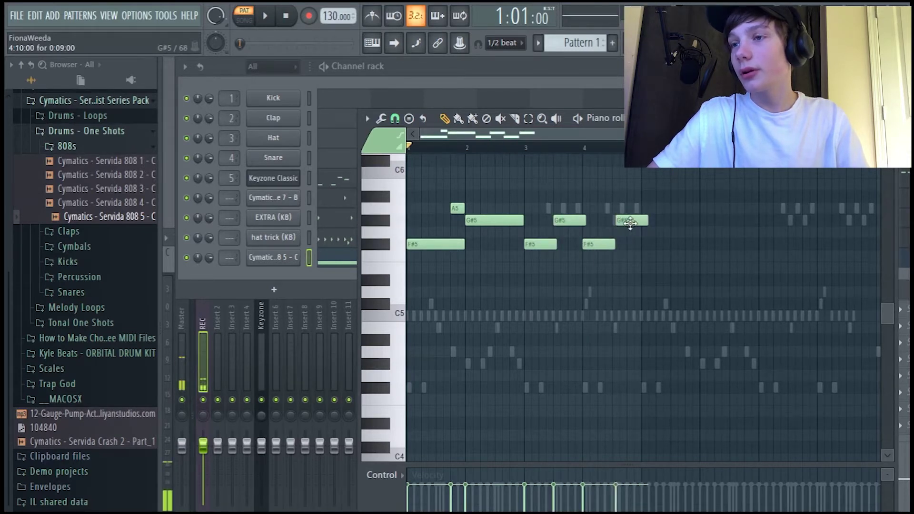
key("space")
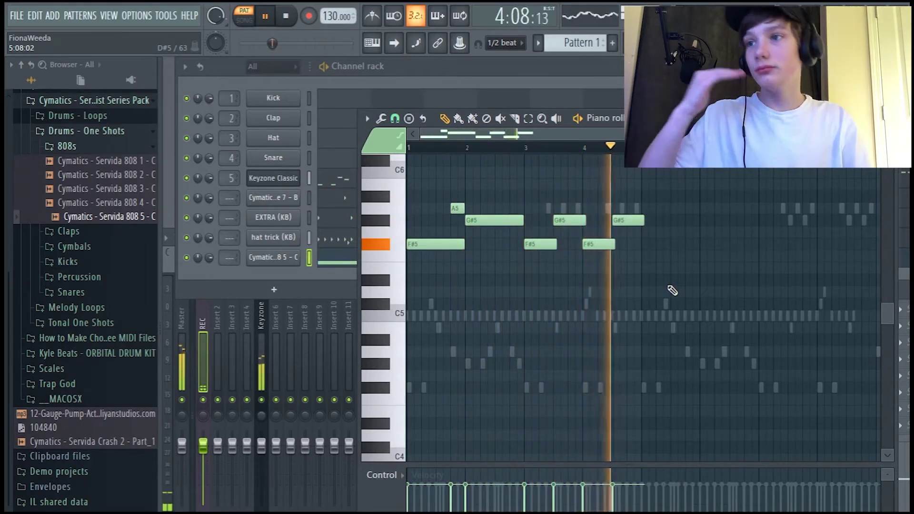
key("space")
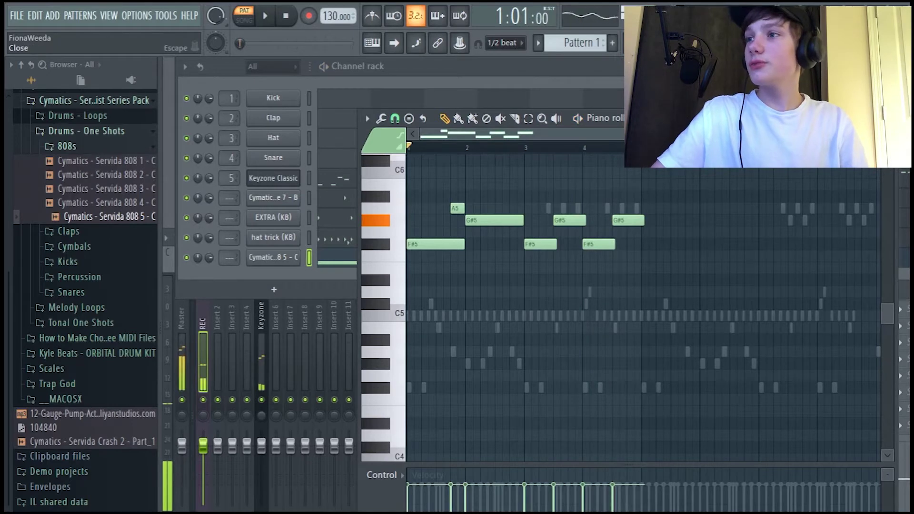
Step: Add the LABS VST generator from the installed plugins as a new channel
left_click(886, 118)
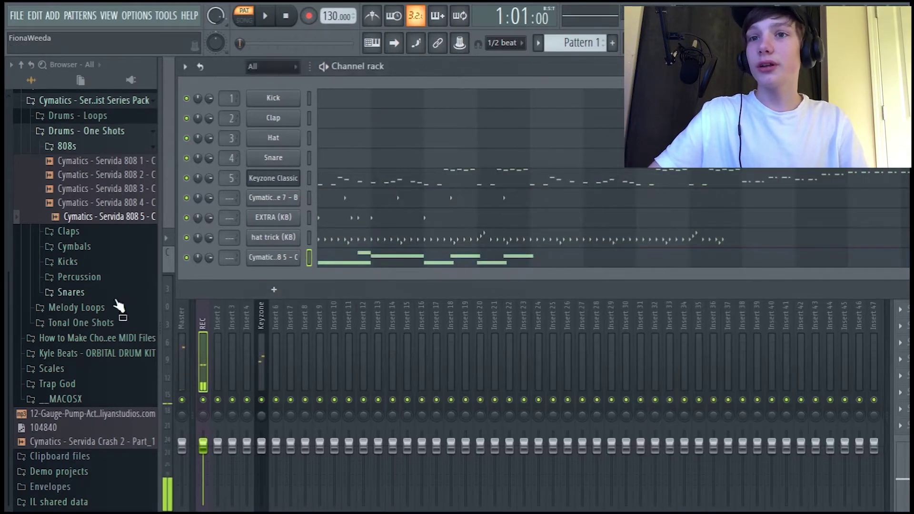
key("space")
scroll(116, 101, "up", 3)
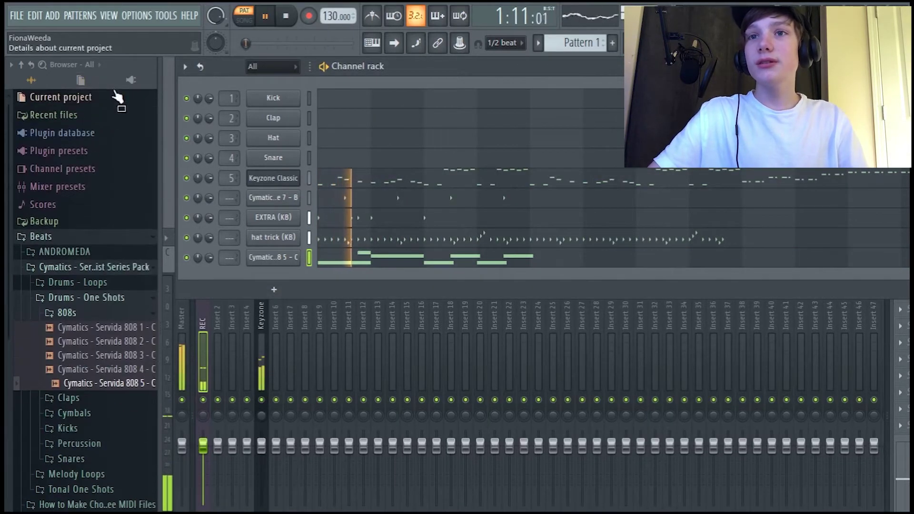
left_click(130, 80)
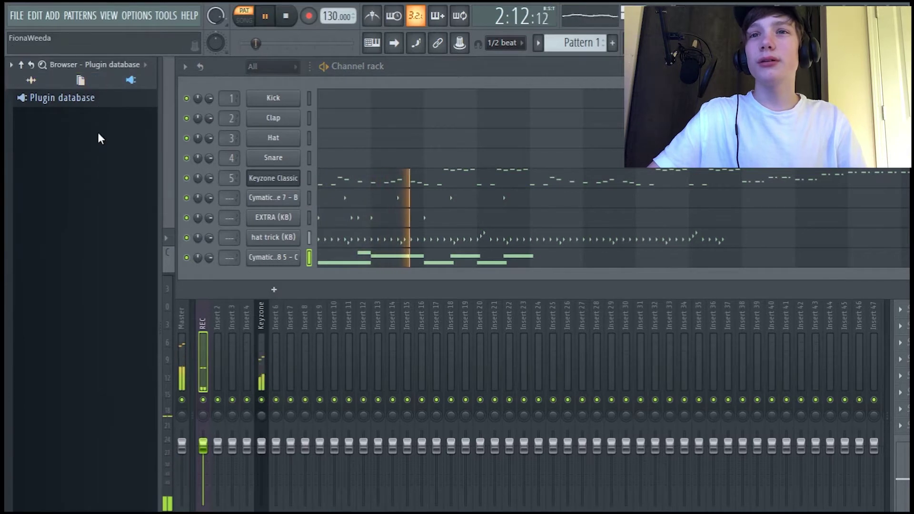
left_click(32, 81)
left_click(131, 81)
left_click(112, 100)
left_click(113, 100)
left_click(116, 99)
key("space")
left_click(98, 145)
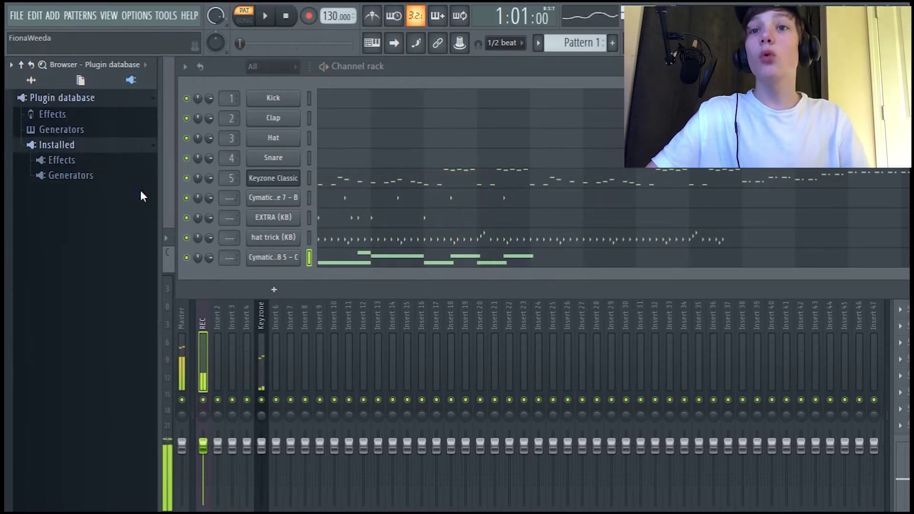
left_click(96, 221)
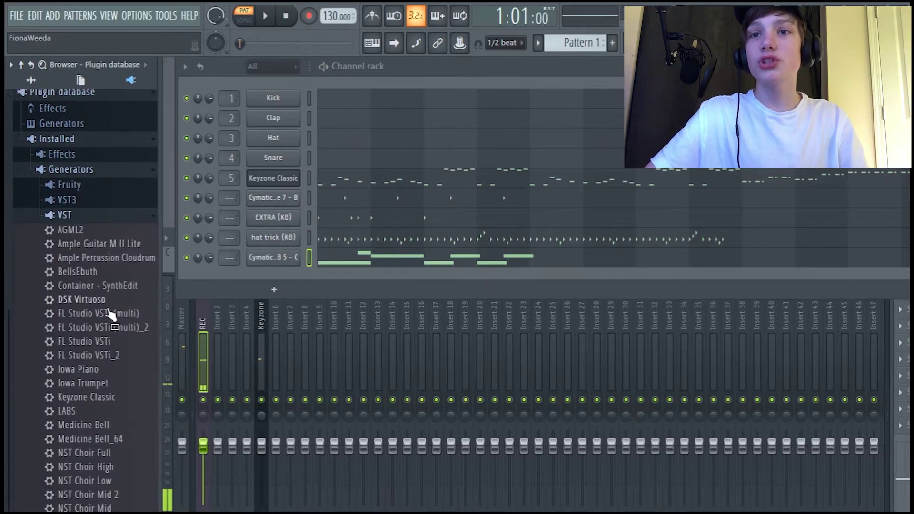
left_click_drag(92, 356, 739, 218)
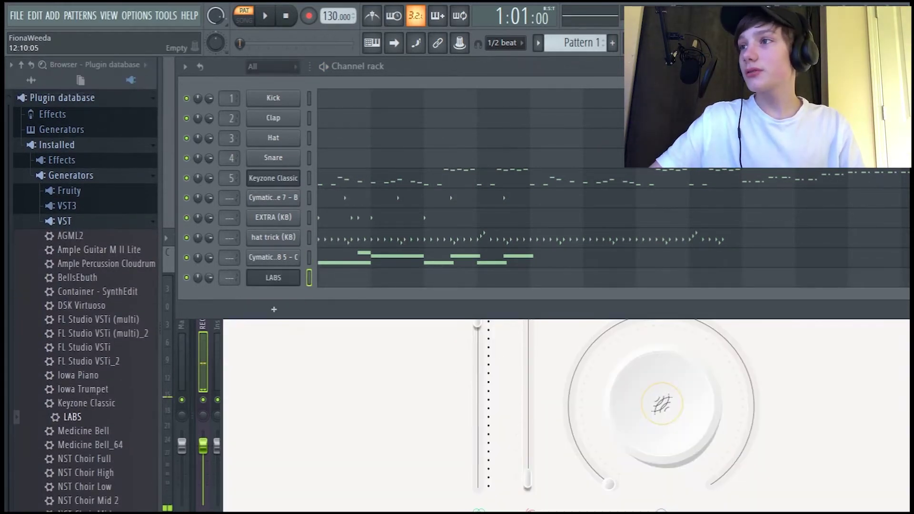
Step: Load the Strings: Short preset in LABS and close the plugin window
left_click(902, 66)
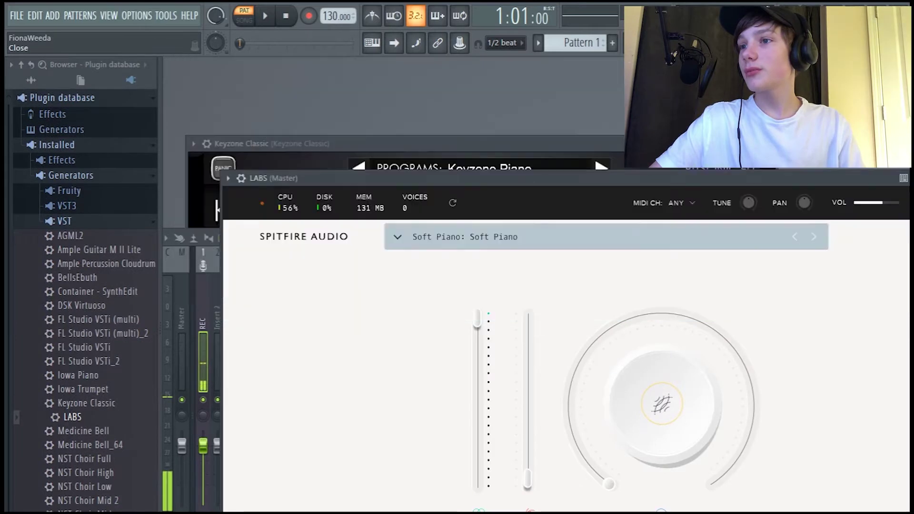
left_click(398, 237)
scroll(594, 385, "down", 10)
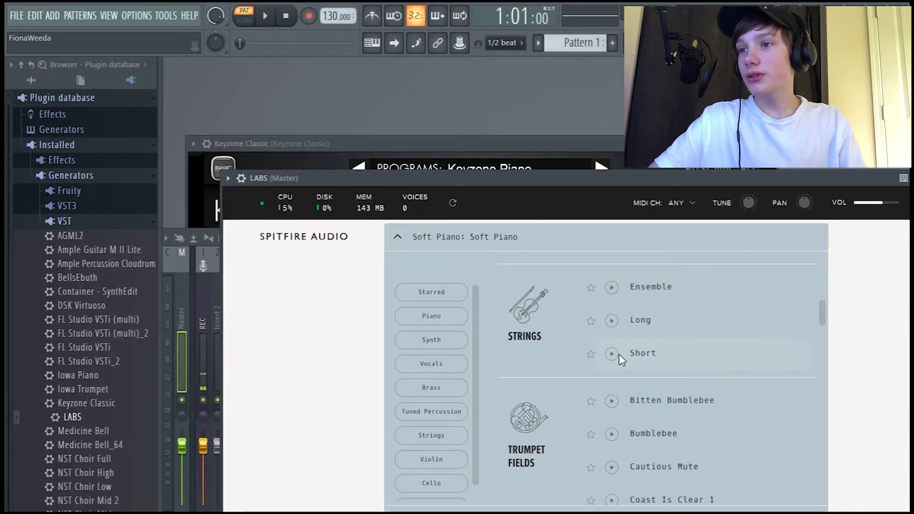
left_click(666, 353)
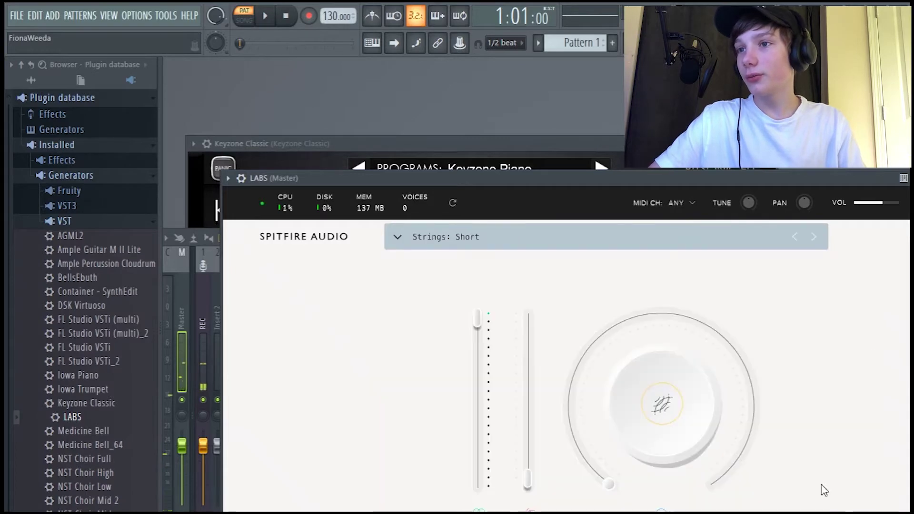
key("Escape")
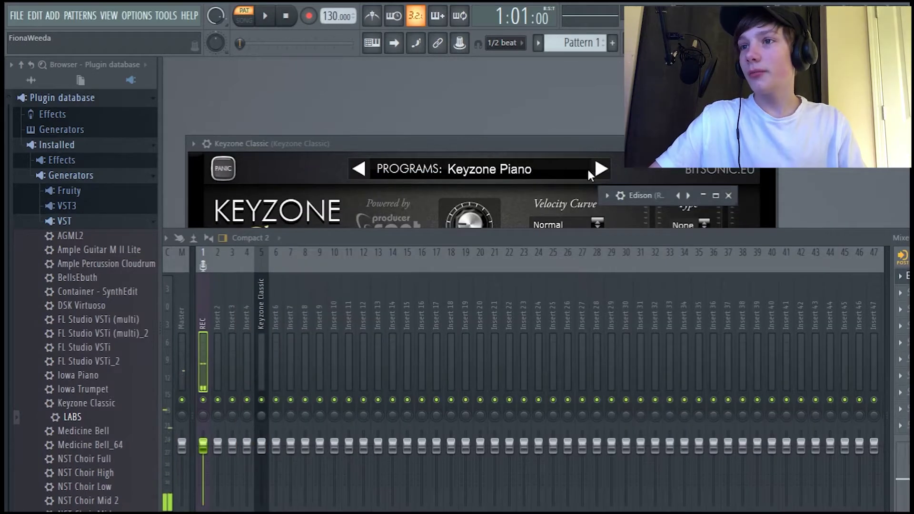
Step: Copy all the Keyzone Classic melody notes into the LABS channel's piano roll
key("F6")
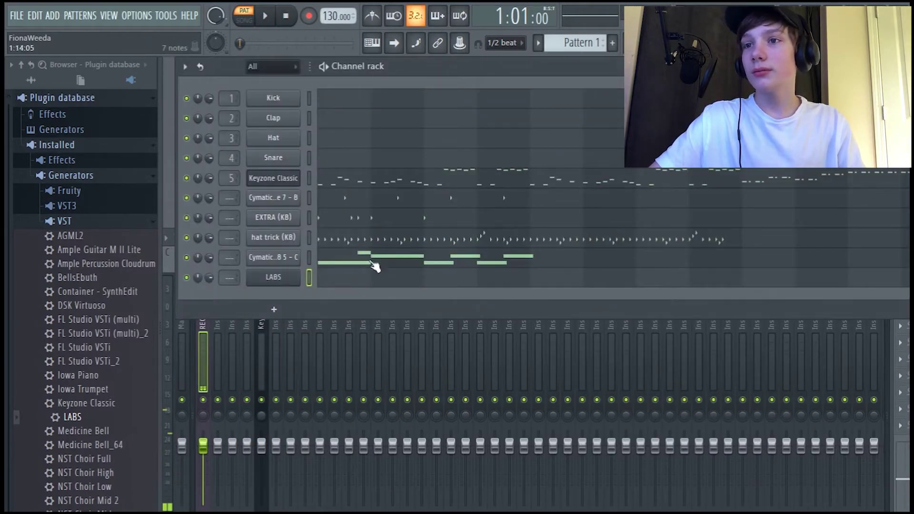
left_click(547, 185)
scroll(581, 209, "down", 3)
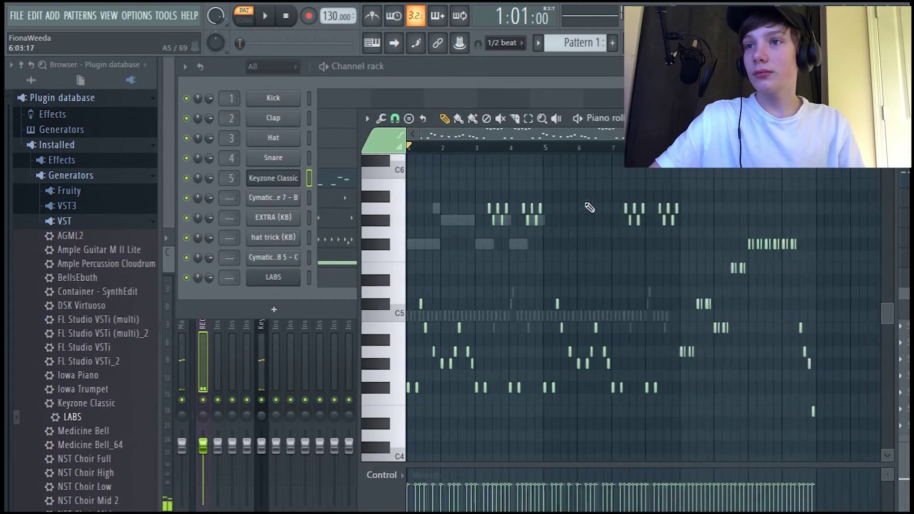
key("ctrl+a")
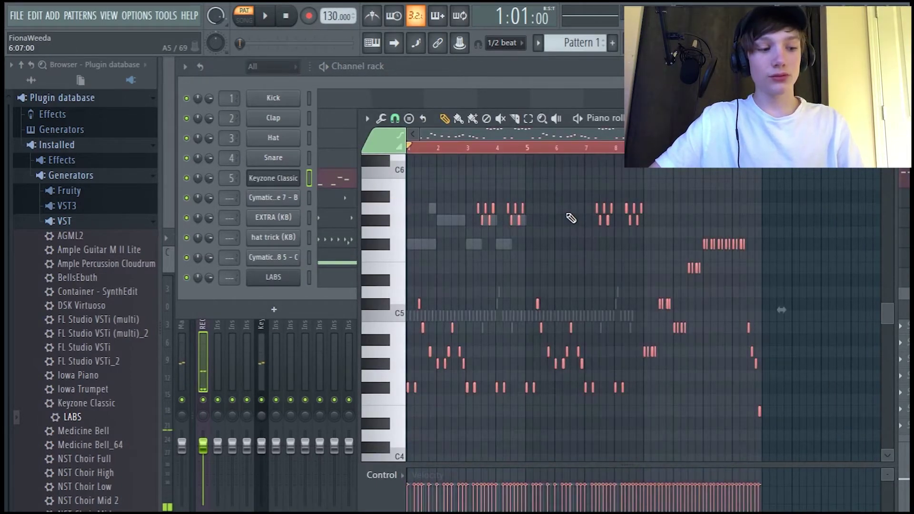
left_click(895, 118)
left_click(375, 284)
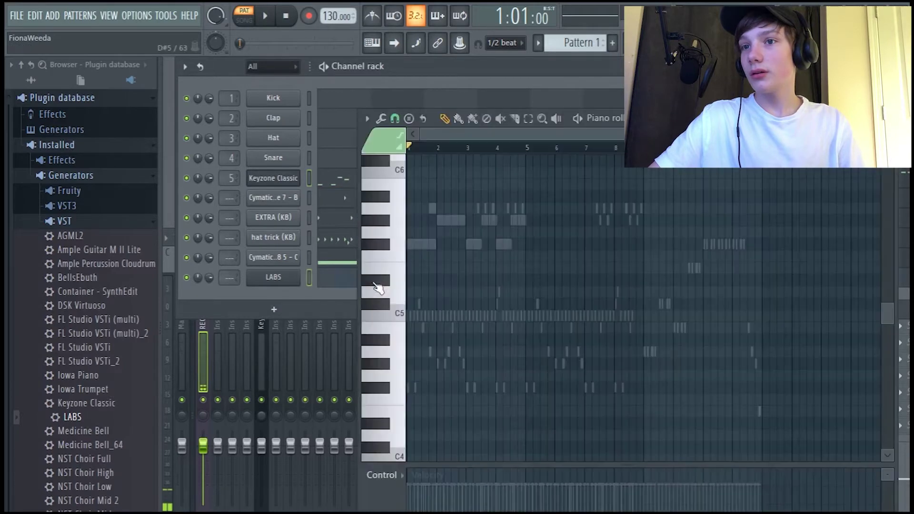
scroll(628, 273, "down", 2)
key("ctrl+a")
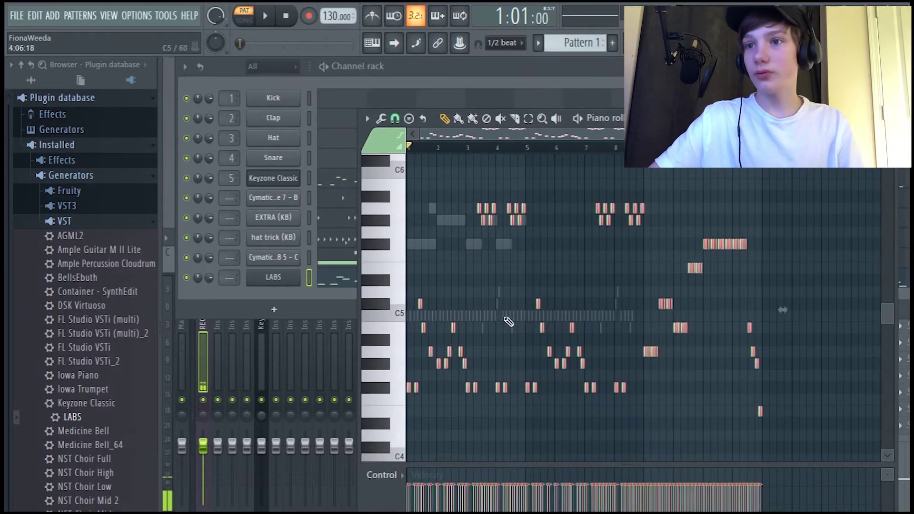
Step: Duplicate all the LABS notes one octave lower, after undoing a copy made an octave higher, and play the pattern
left_click_drag(410, 386, 399, 245)
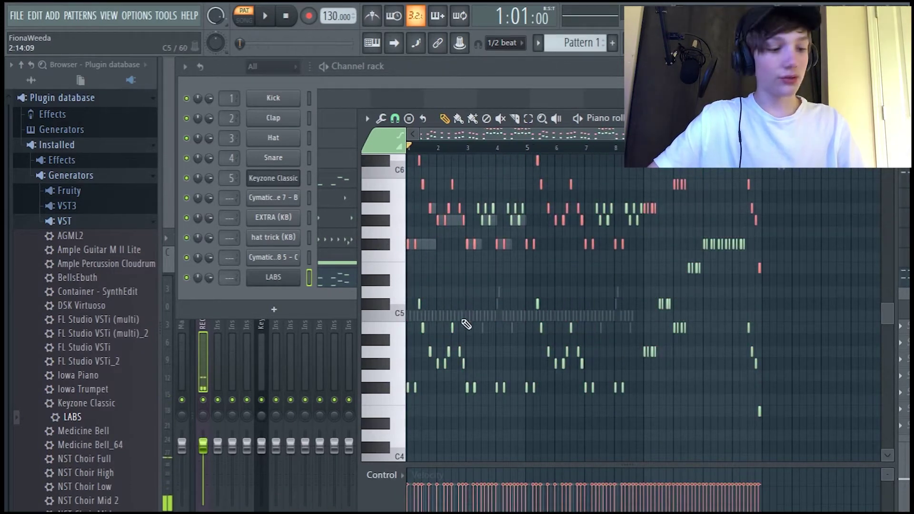
key("ctrl+z")
scroll(473, 356, "down", 4)
mouse_move(409, 282)
left_mouse_down()
mouse_move(343, 388)
mouse_move(336, 424)
left_mouse_up()
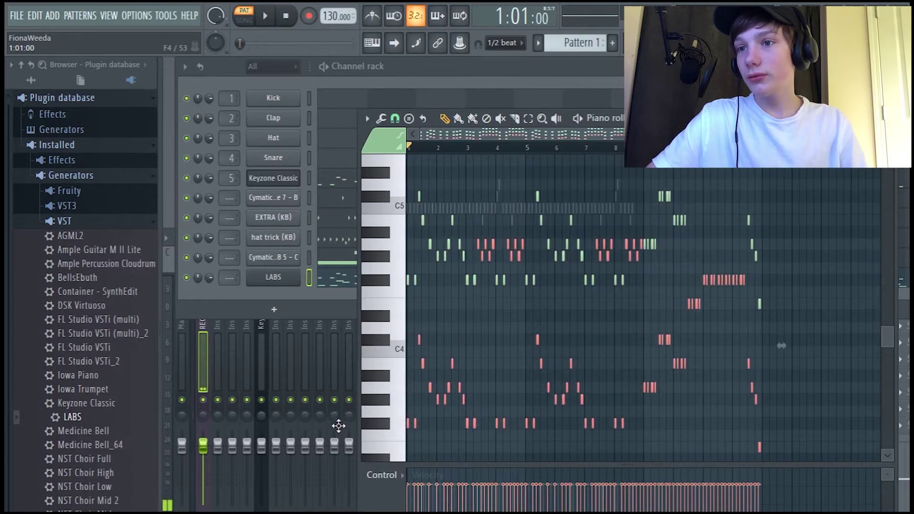
key("space")
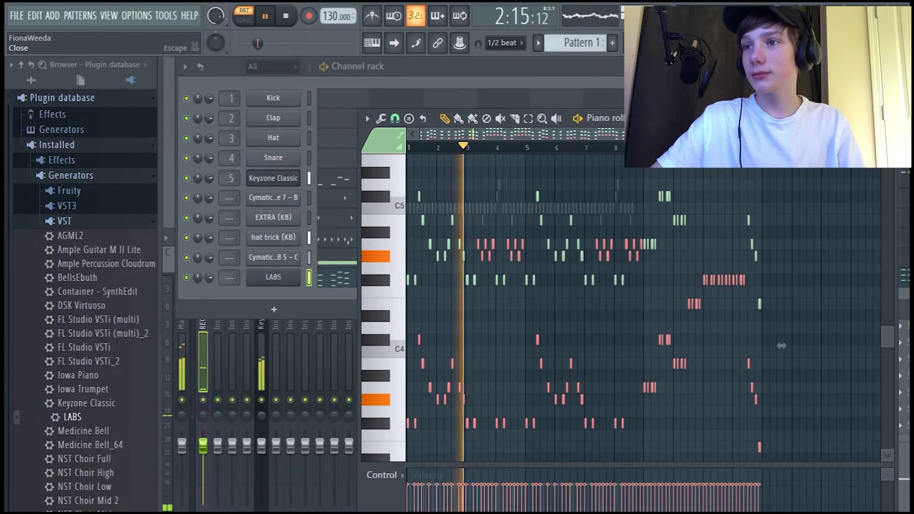
key("space")
key("Escape")
Step: Duplicate the Keyzone Classic notes from bar 9 onward one octave higher at the same bars
key("F7")
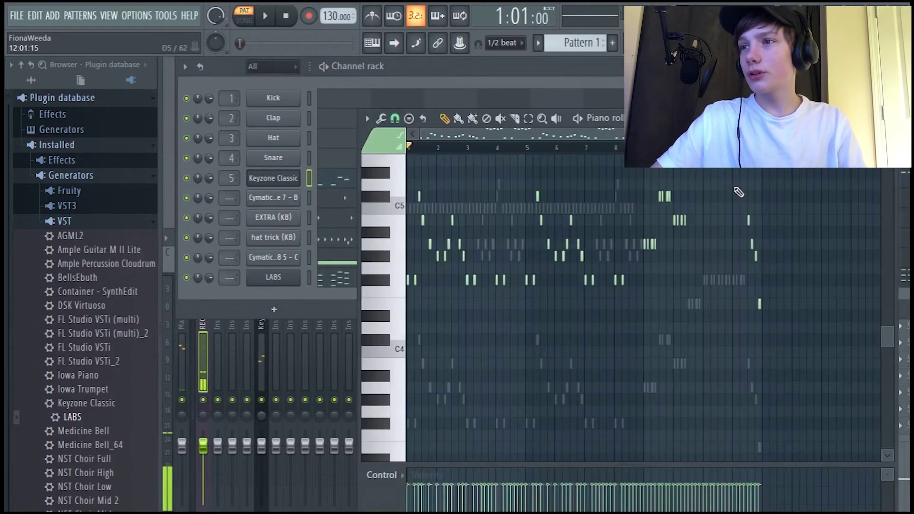
scroll(818, 352, "up", 3)
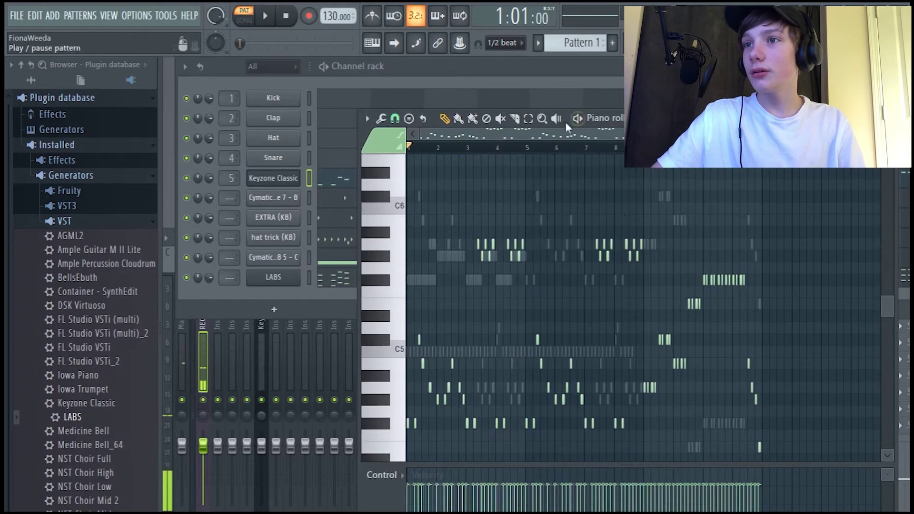
scroll(783, 306, "down", 1)
left_click_drag(815, 215, 643, 461)
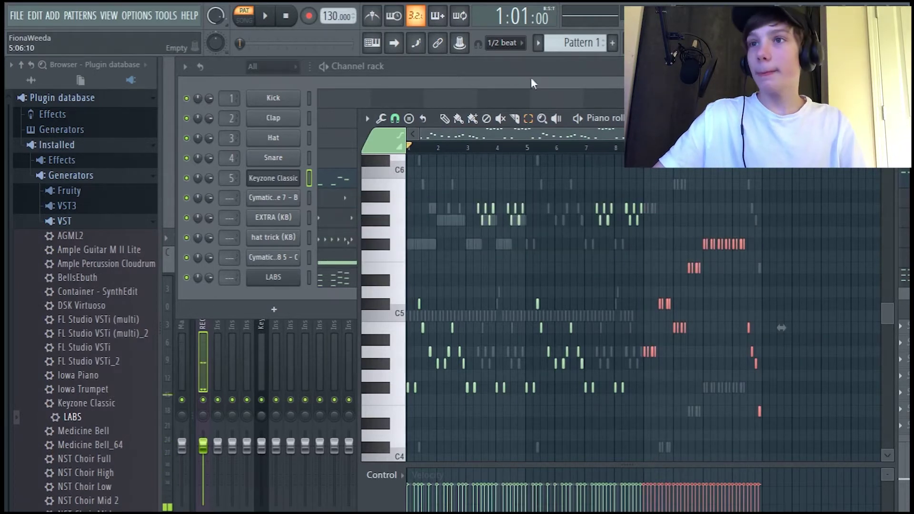
key("ctrl+v")
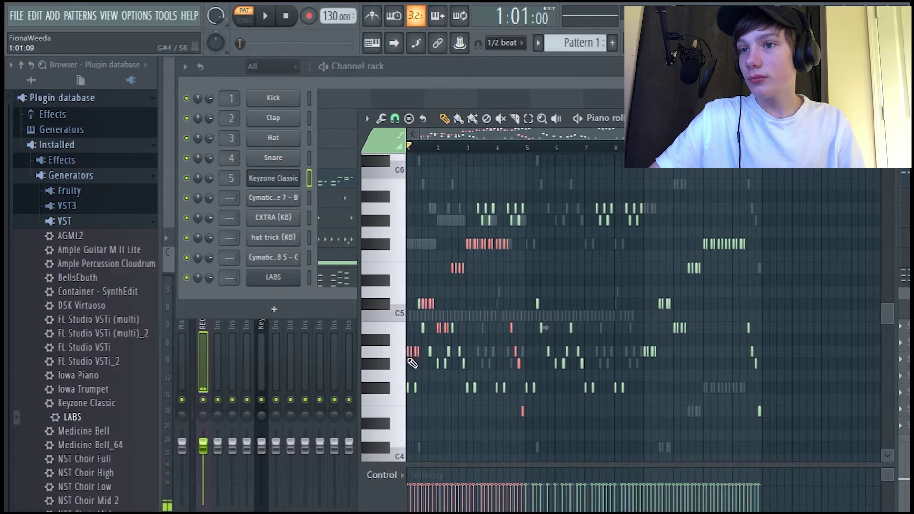
left_click_drag(413, 363, 645, 208)
Step: Paste another copy of the Keyzone Classic notes at bar 9, one octave below the originals, and play the pattern
scroll(799, 298, "down", 3)
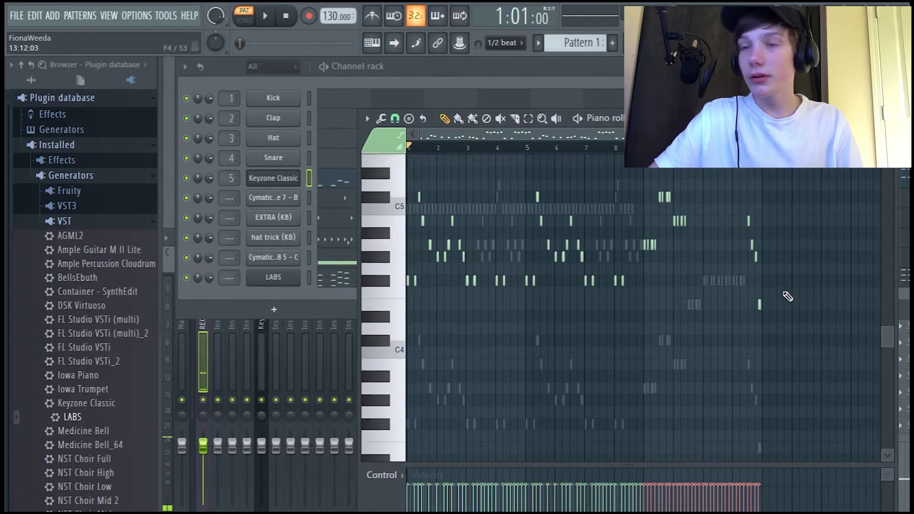
key("ctrl+v")
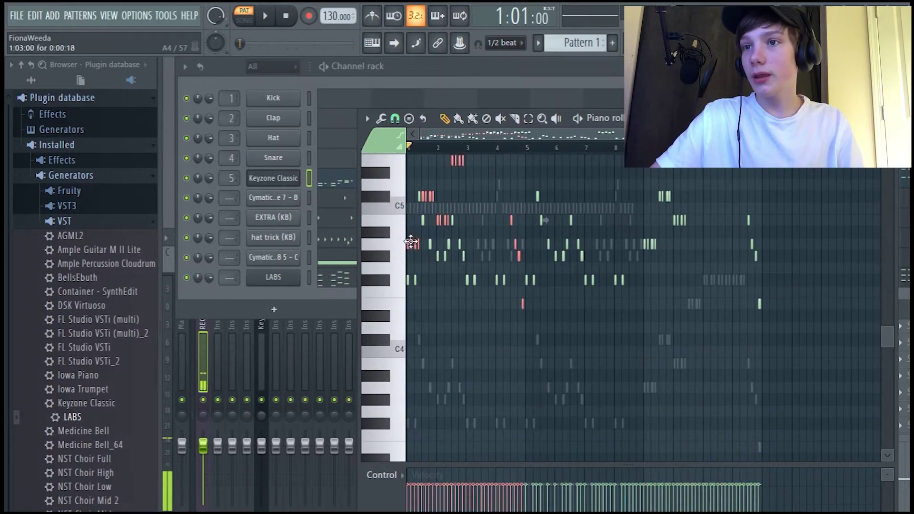
left_click_drag(408, 243, 649, 390)
key("space")
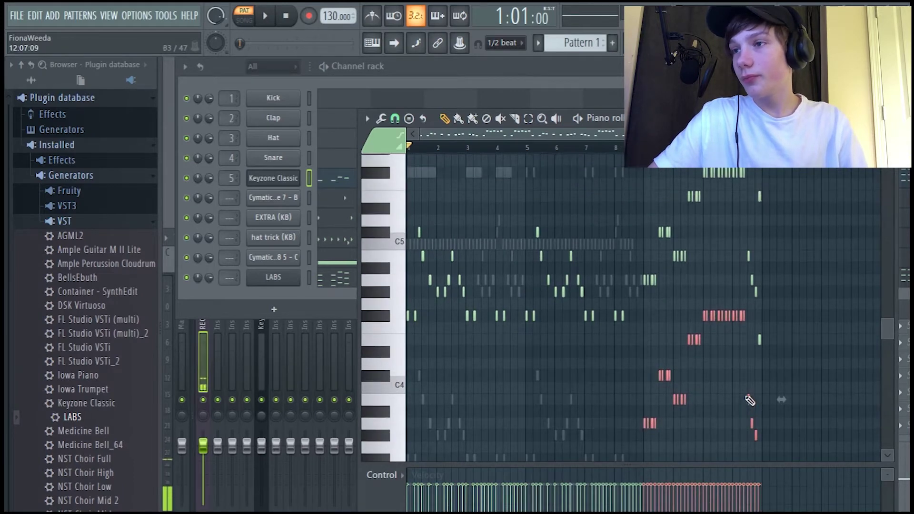
scroll(799, 271, "down", 1)
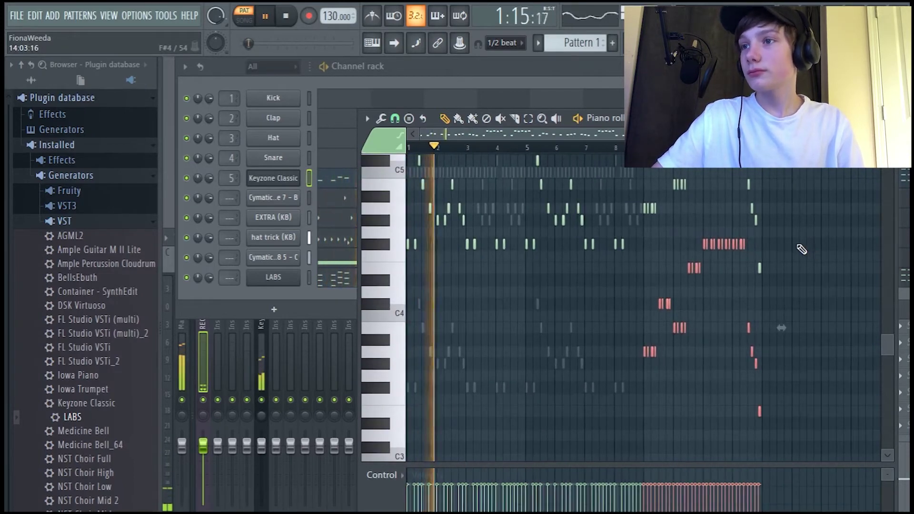
Step: Play the Keyzone Classic pattern from around bar 8 to hear the octave layers, and close the piano roll
scroll(799, 252, "up", 5)
left_click(619, 152)
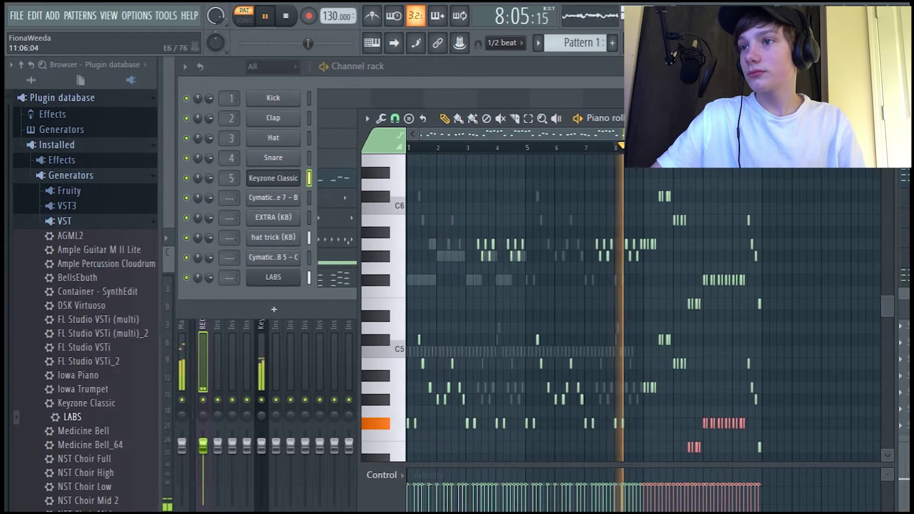
key("F7")
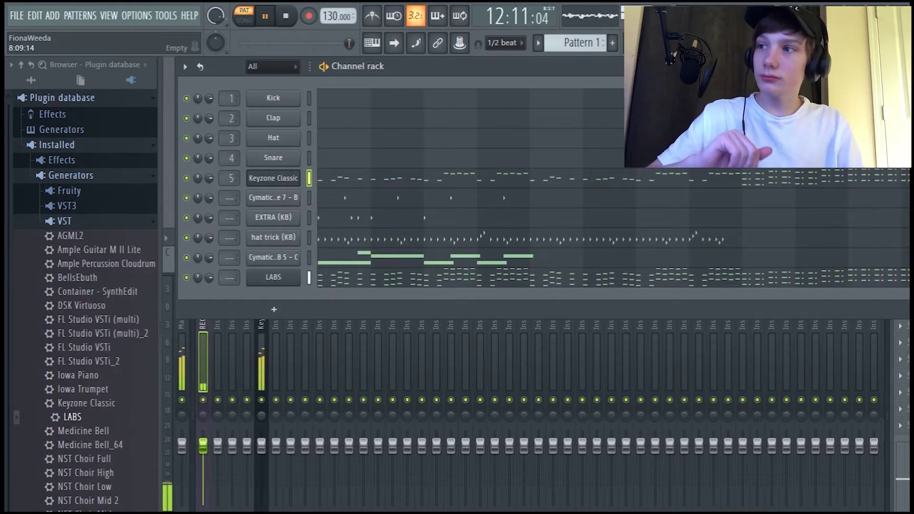
key("space")
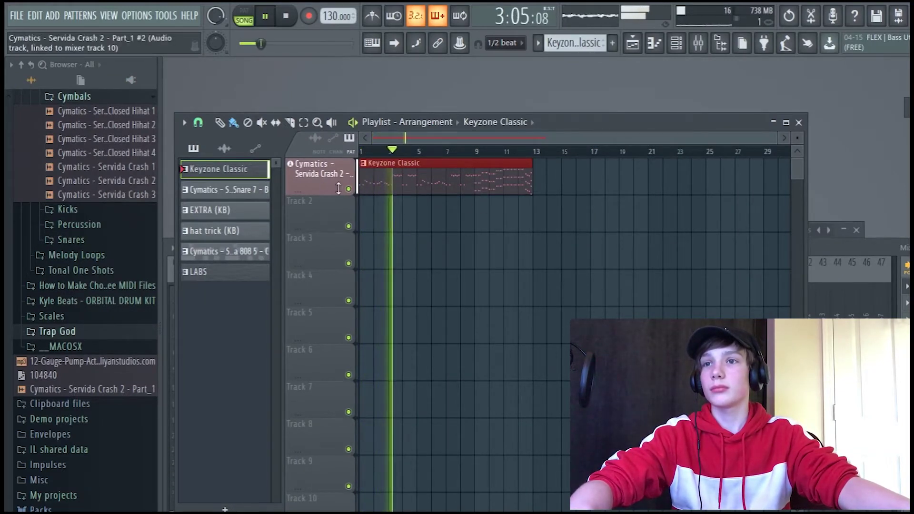
Step: Place the Keyzone Classic pattern clip on Track 2 from bar 1 and restart the song from the beginning
left_click_drag(410, 181, 409, 224)
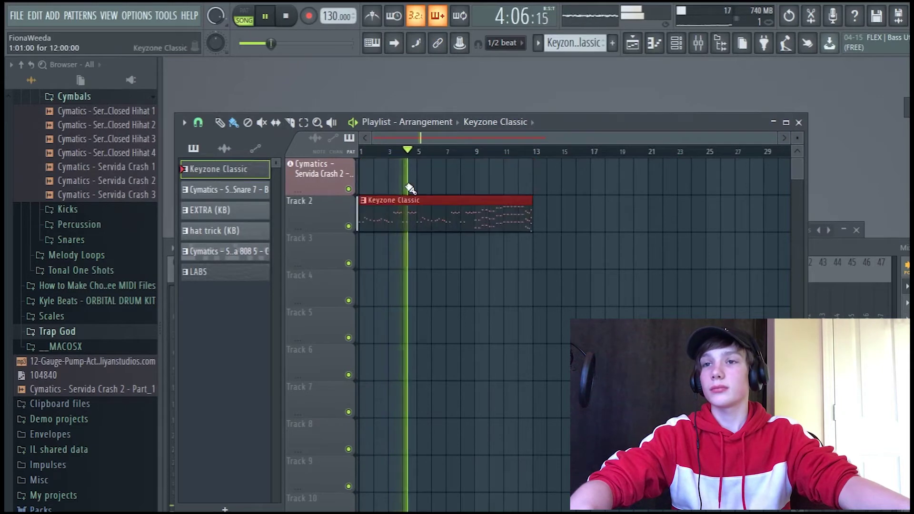
left_click_drag(412, 151, 268, 162)
key("space")
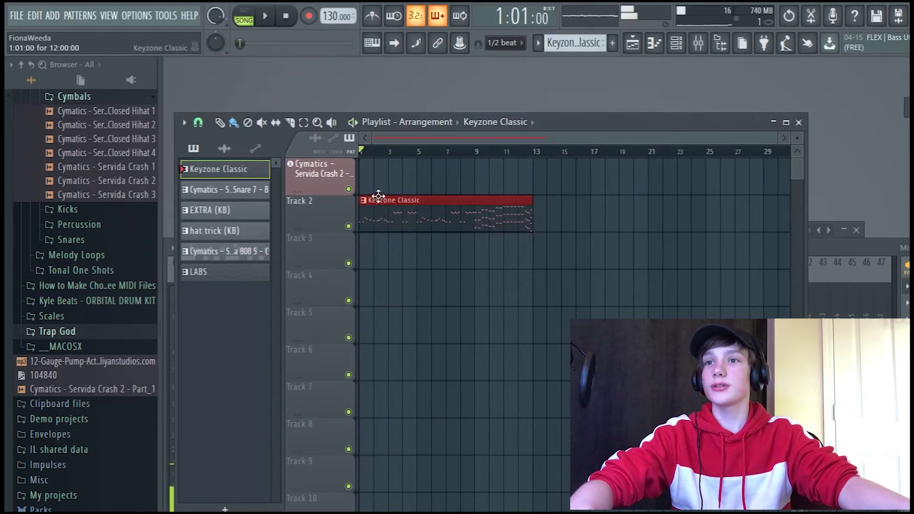
right_click(384, 214)
left_click_drag(236, 174, 376, 219)
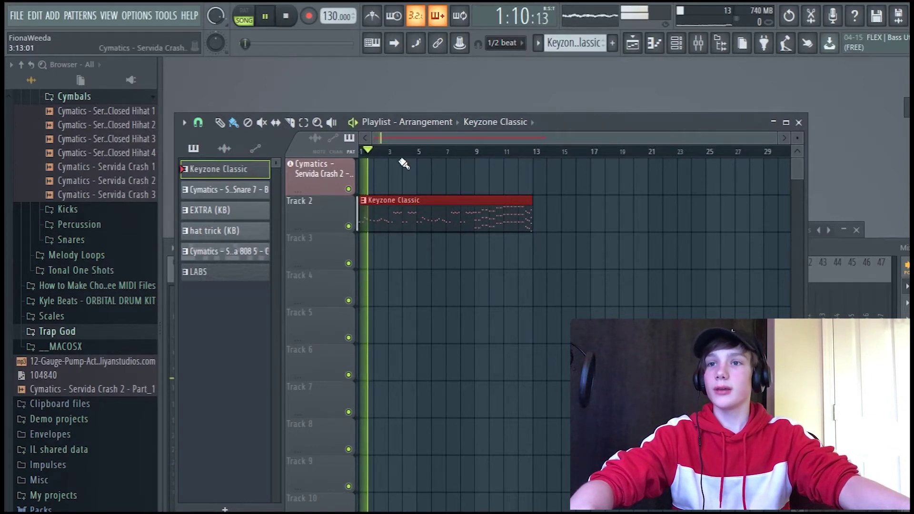
Step: Add the LABS pattern to Track 3 so it spans bars 5 to 13 beneath the Keyzone Classic clip
left_click_drag(225, 280, 353, 254)
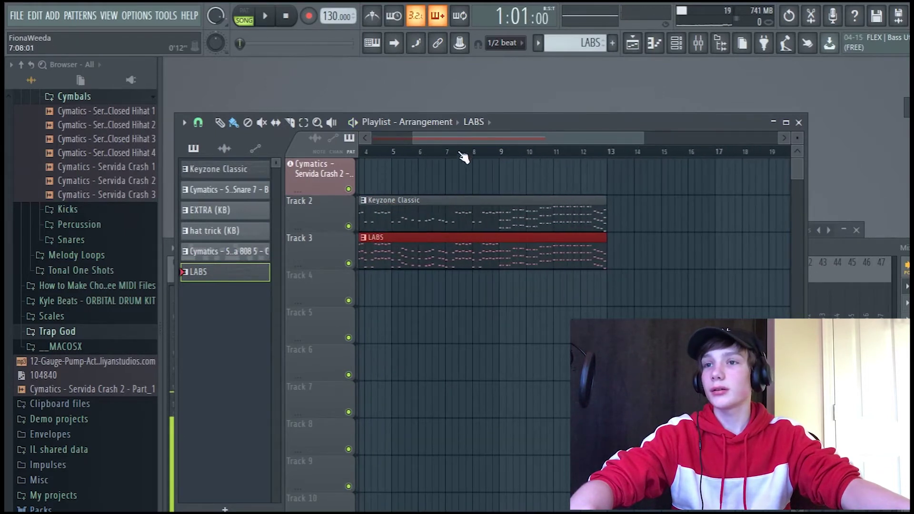
scroll(465, 155, "up", 3)
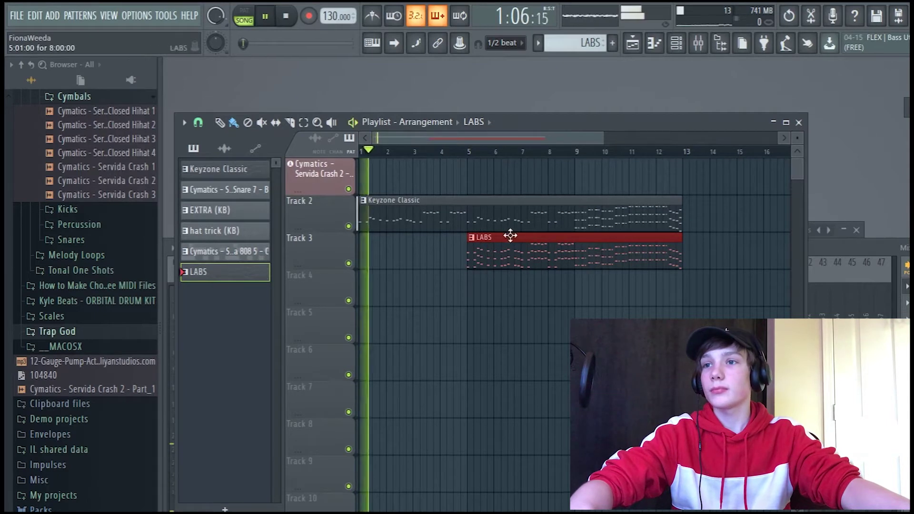
scroll(551, 269, "down", 3)
Step: Place the hat trick, Servida Snare 7, Servida 808 5 and EXTRA patterns at bar 13 on Tracks 4, 5, 6 and 7
left_click_drag(246, 233, 547, 285)
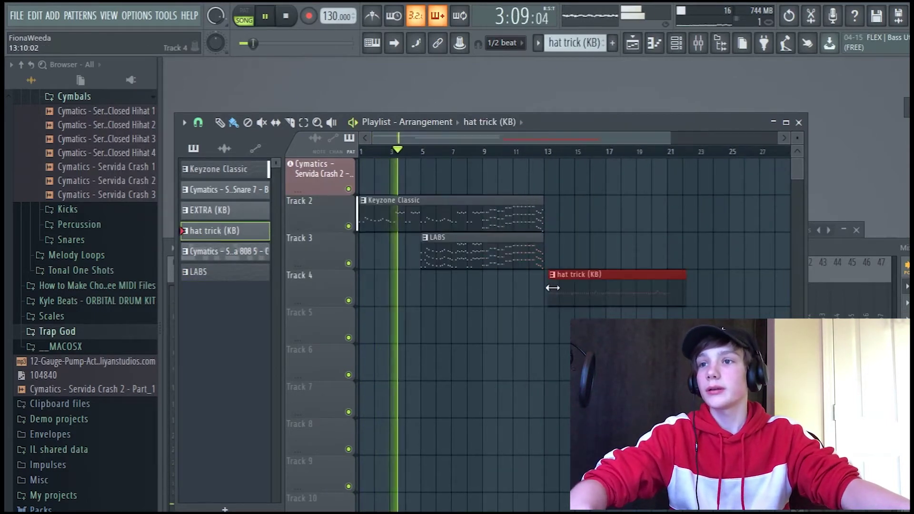
left_click_drag(224, 189, 548, 326)
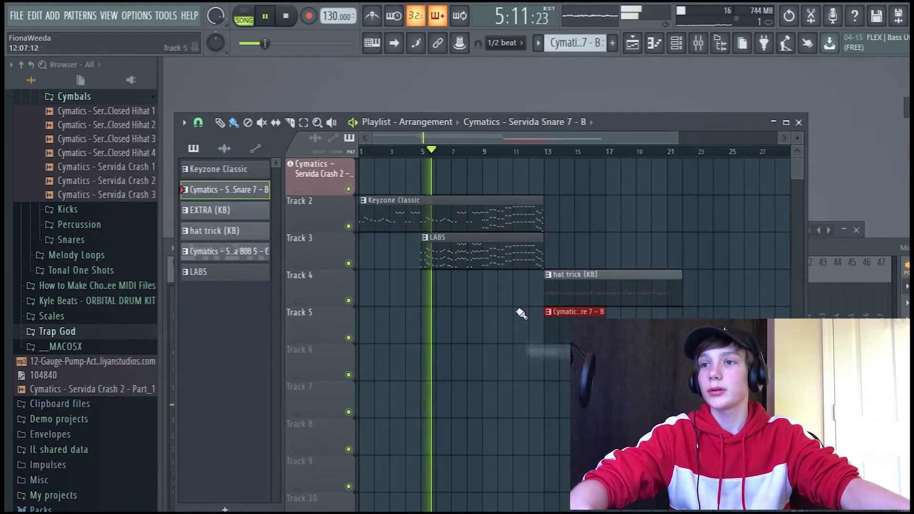
left_click_drag(241, 261, 544, 370)
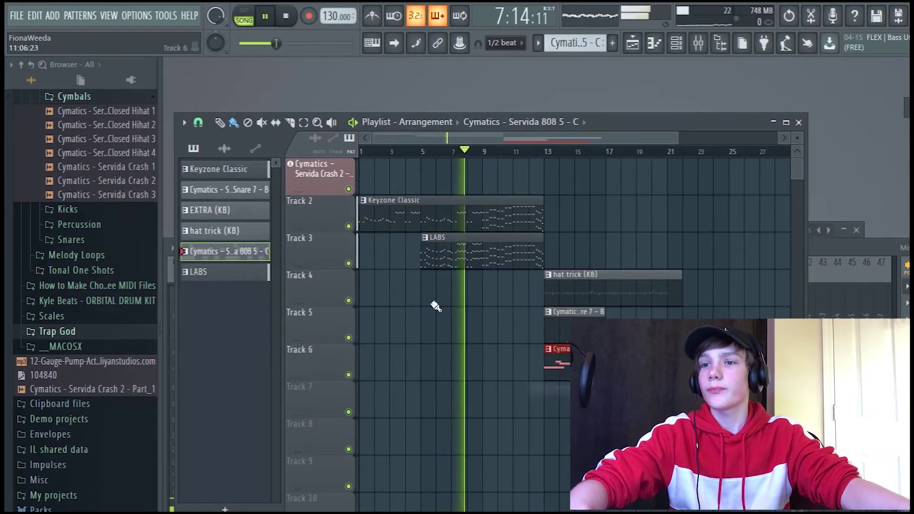
left_click_drag(228, 212, 545, 185)
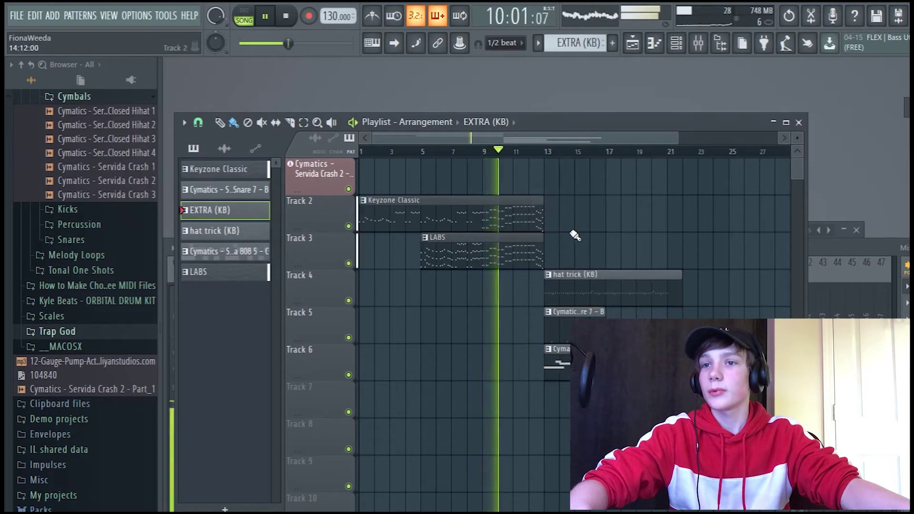
left_click_drag(228, 212, 559, 395)
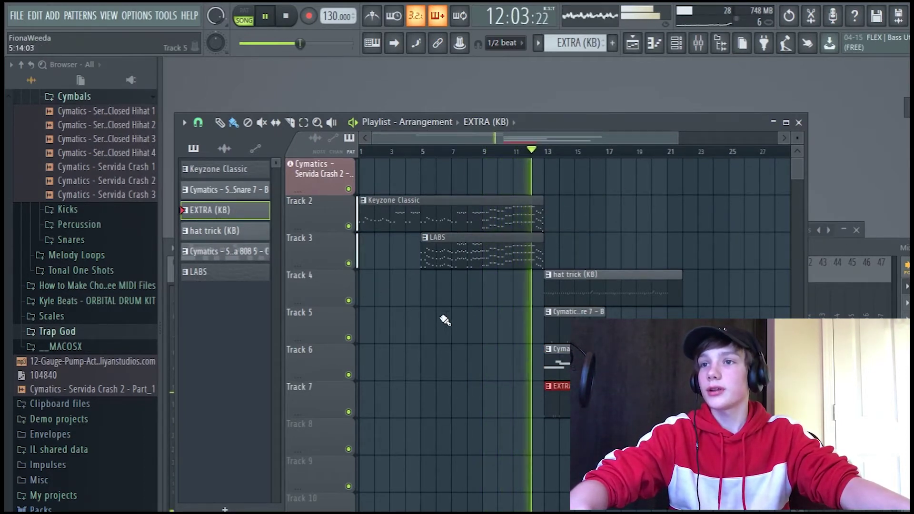
Step: Add second Keyzone Classic and LABS clips starting at bar 13 on Tracks 2 and 3, stopping playback
left_click_drag(219, 169, 557, 231)
key("space")
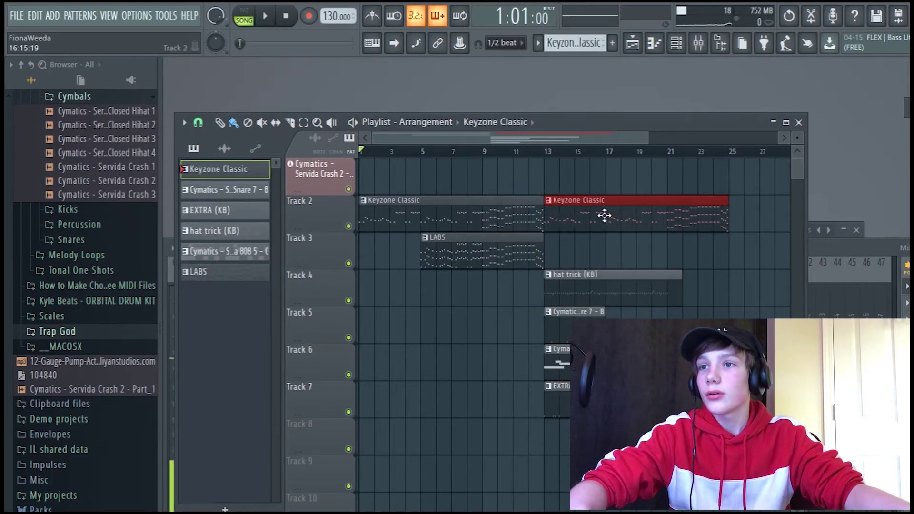
scroll(581, 215, "up", 3)
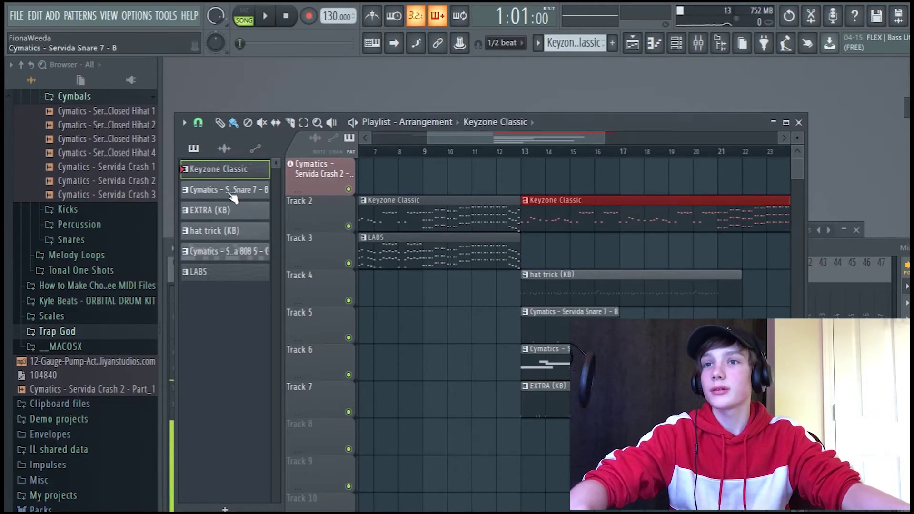
left_click_drag(249, 273, 559, 249)
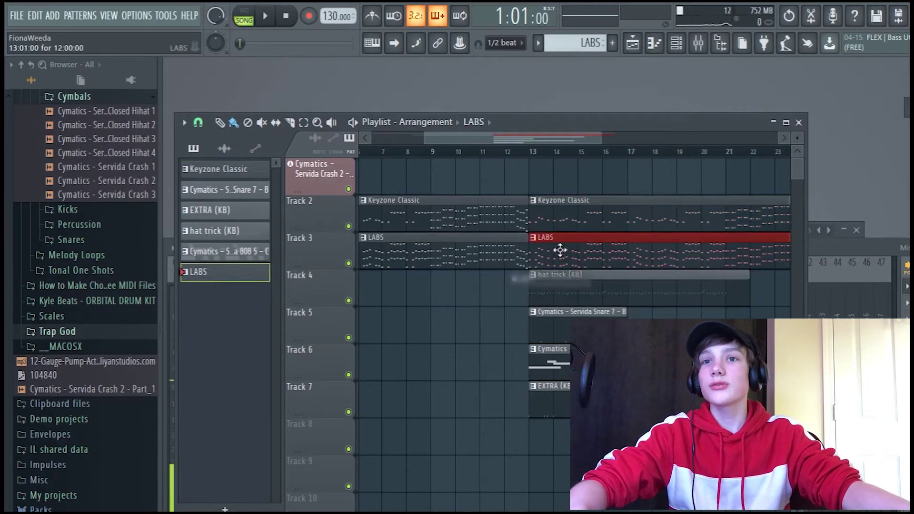
scroll(497, 328, "down", 7)
scroll(464, 288, "up", 2)
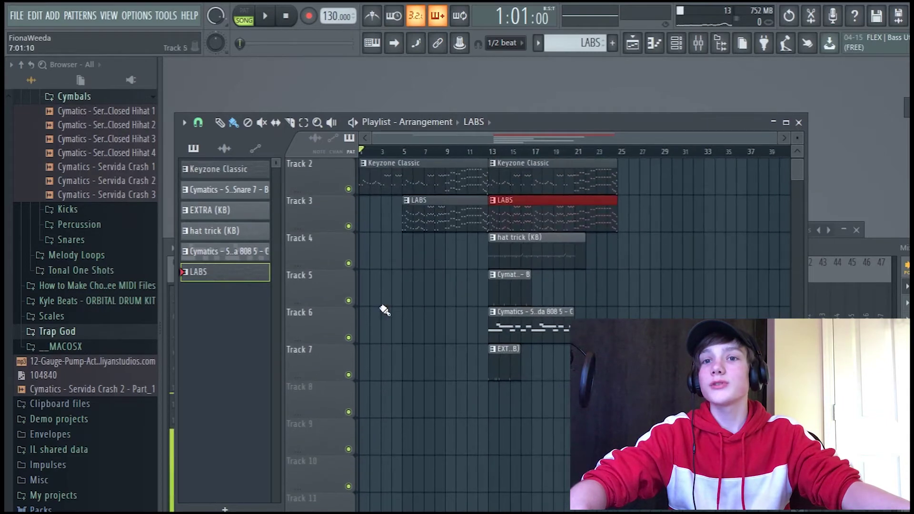
Step: Place the Cymatics - Servida Crash 2 - Part_1 sample on Track 8 so it ends at bar 13
scroll(124, 238, "up", 4)
scroll(113, 268, "down", 4)
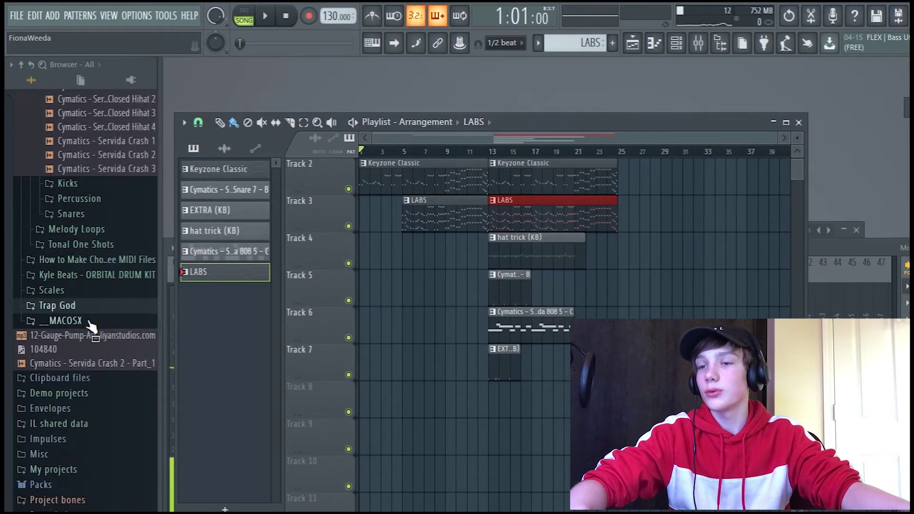
left_click_drag(86, 360, 425, 409)
scroll(461, 413, "up", 4)
scroll(476, 431, "up", 1)
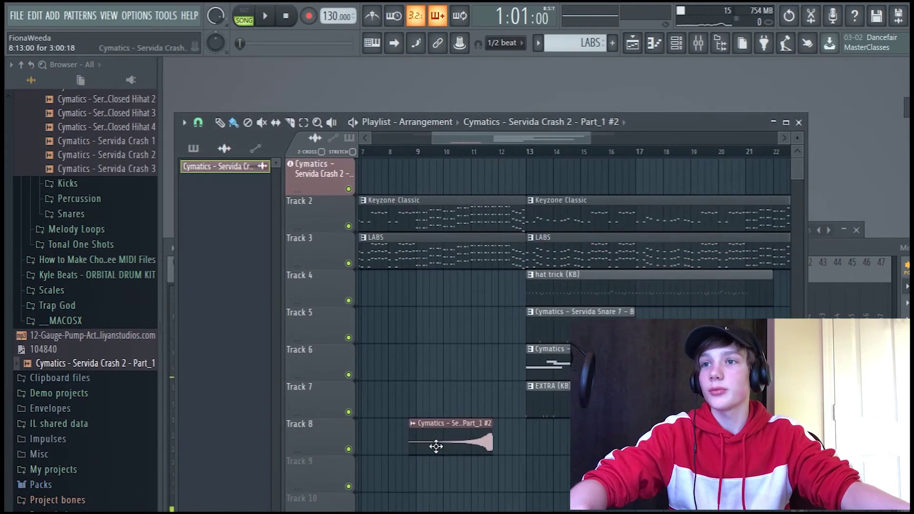
left_click_drag(493, 435, 514, 444)
scroll(523, 437, "down", 5)
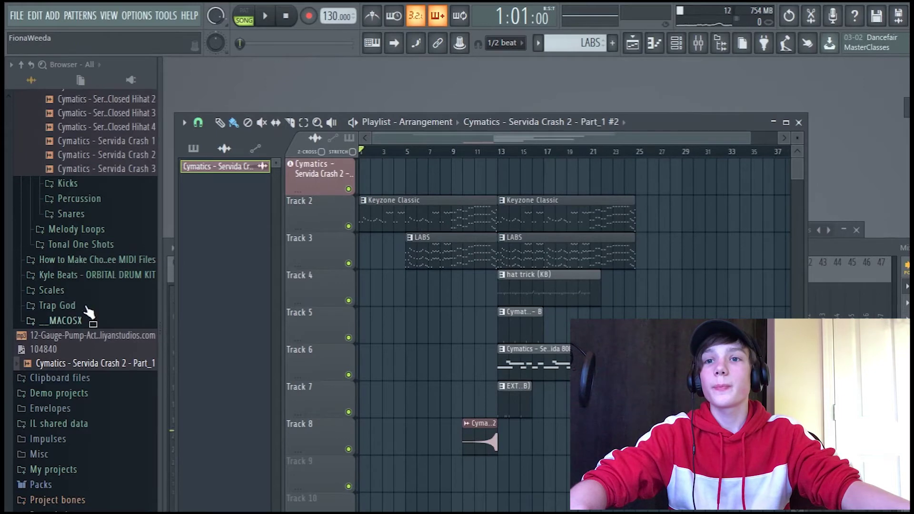
Step: Add the Servida Crash 3 and Servida Crash 1 samples at bar 13 on Tracks 9 and 10
scroll(101, 230, "up", 5)
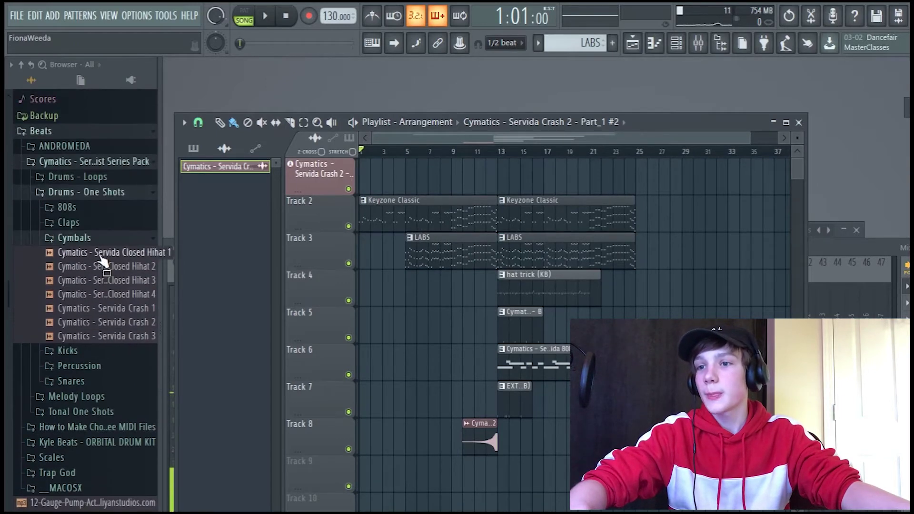
left_click(133, 337)
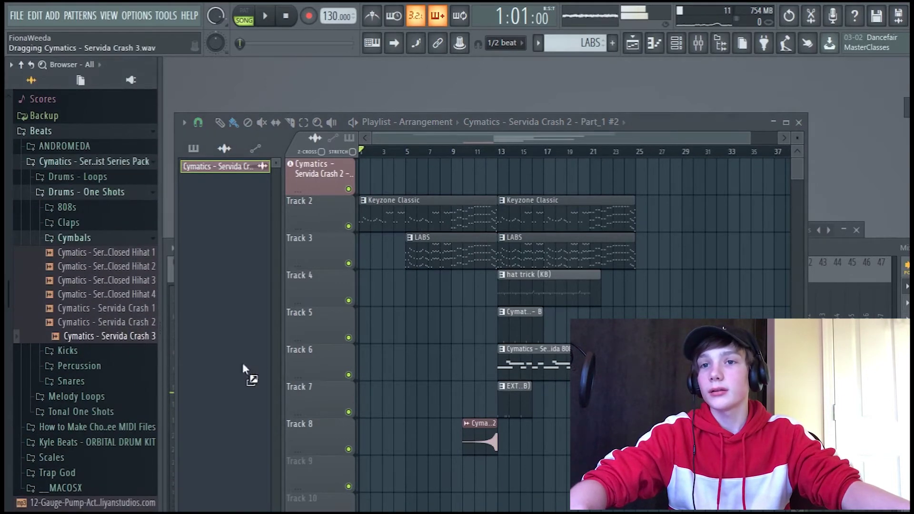
left_click_drag(523, 469, 498, 472)
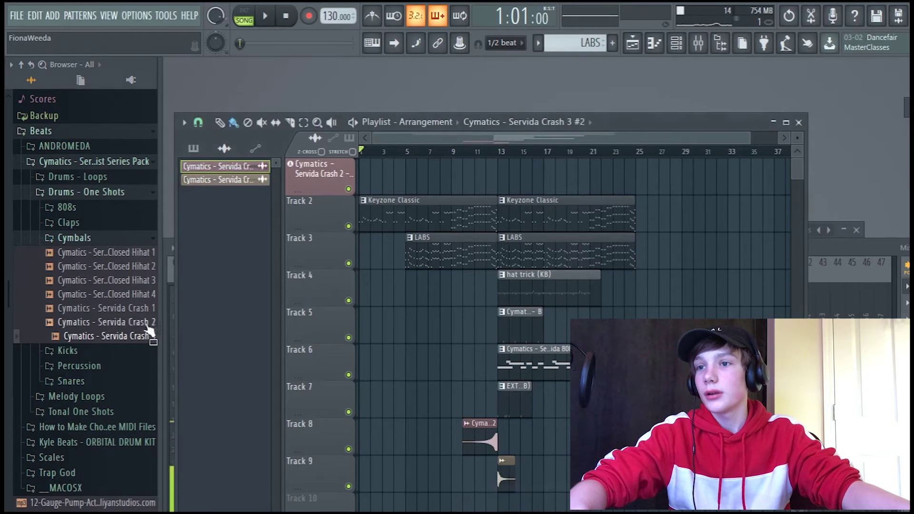
left_click(95, 309)
left_click_drag(325, 371, 497, 386)
Step: Place the Riser Noise Multi sample on Track 11 so it ends at bar 13
scroll(100, 263, "down", 10)
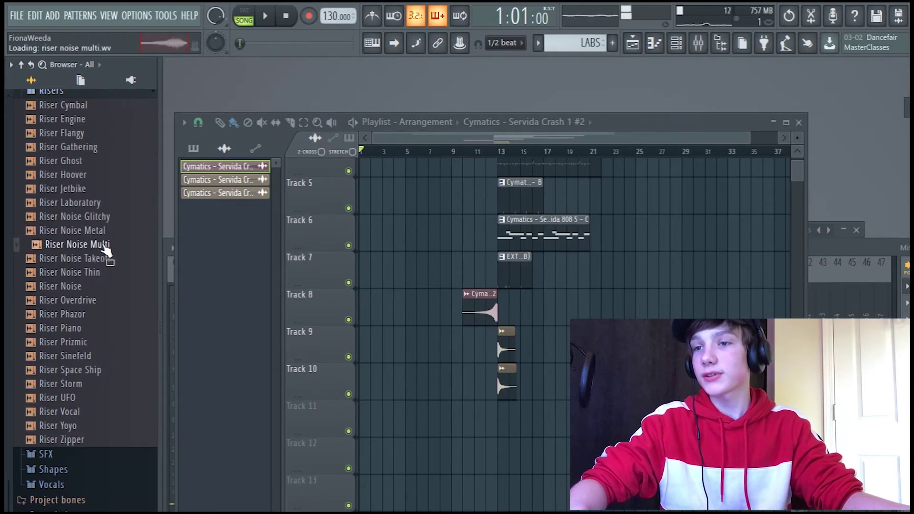
left_click_drag(158, 258, 442, 428)
scroll(479, 431, "up", 4)
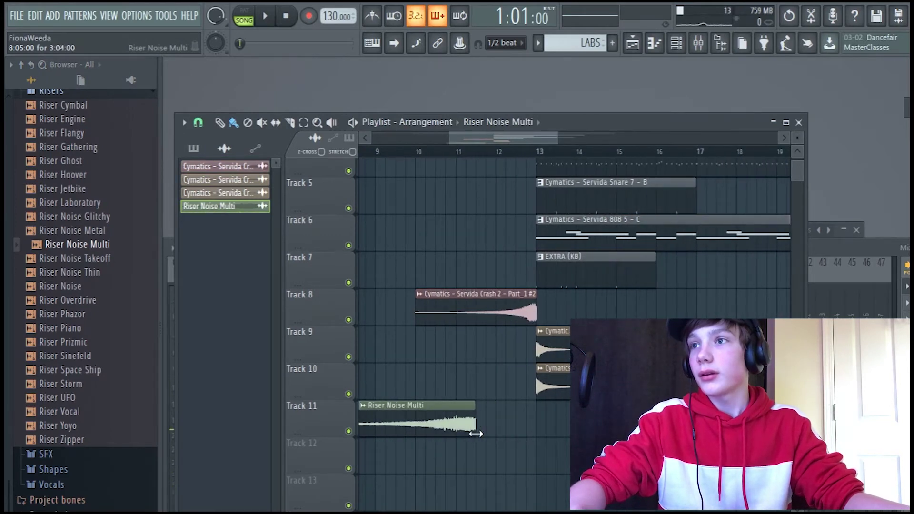
left_click_drag(452, 432, 524, 436)
scroll(512, 436, "down", 5)
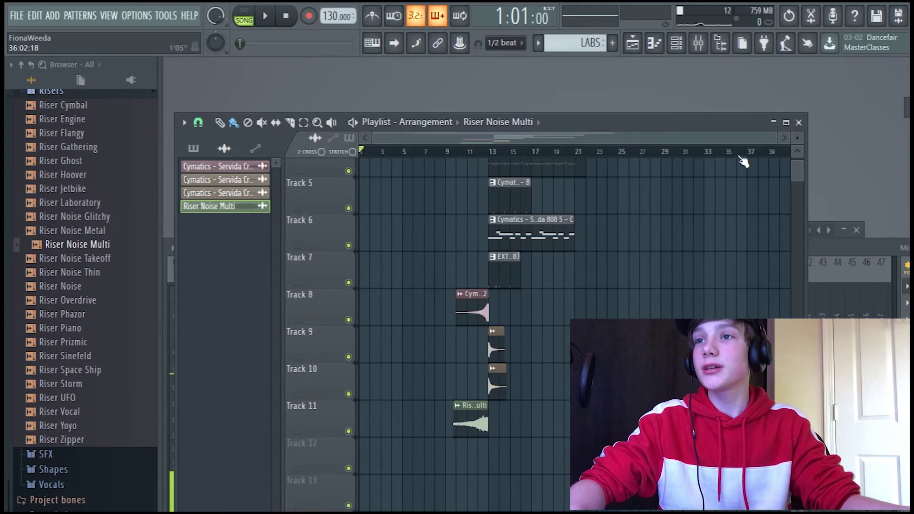
Step: Maximize the playlist and add a second EXTRA clip on Track 7 and Snare 7 clip on Track 5, both at bar 17
left_click(785, 123)
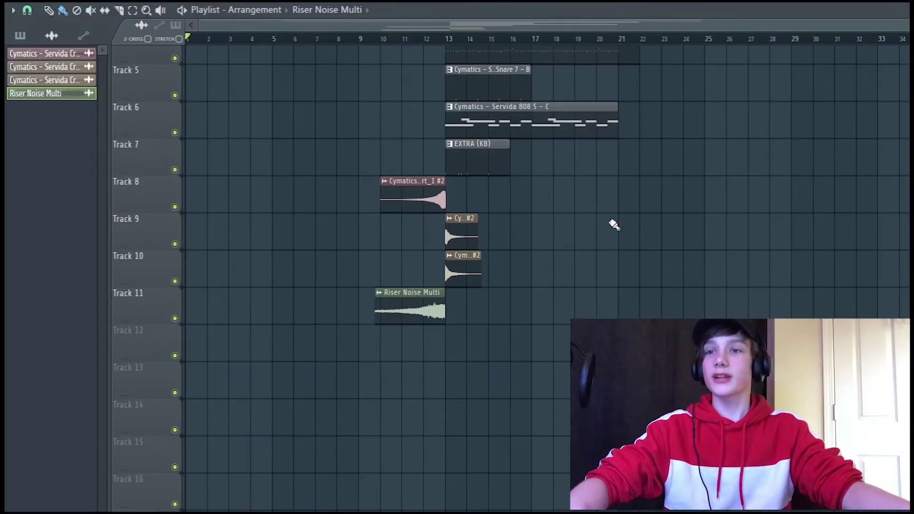
scroll(614, 225, "up", 4)
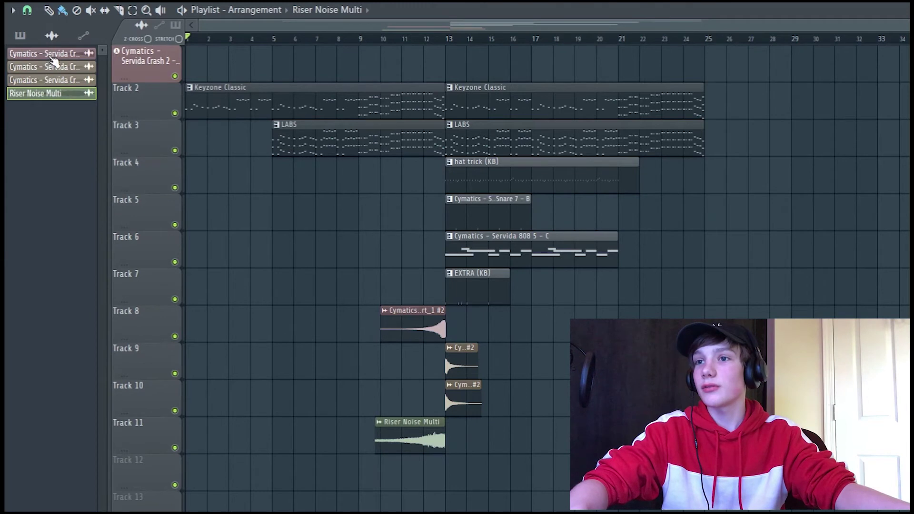
left_click(20, 36)
left_click_drag(39, 98, 531, 301)
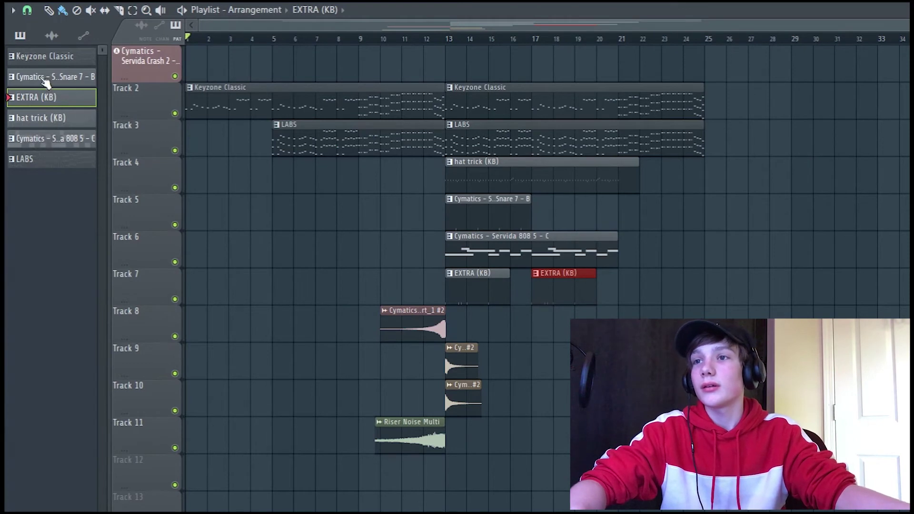
left_click_drag(64, 84, 534, 209)
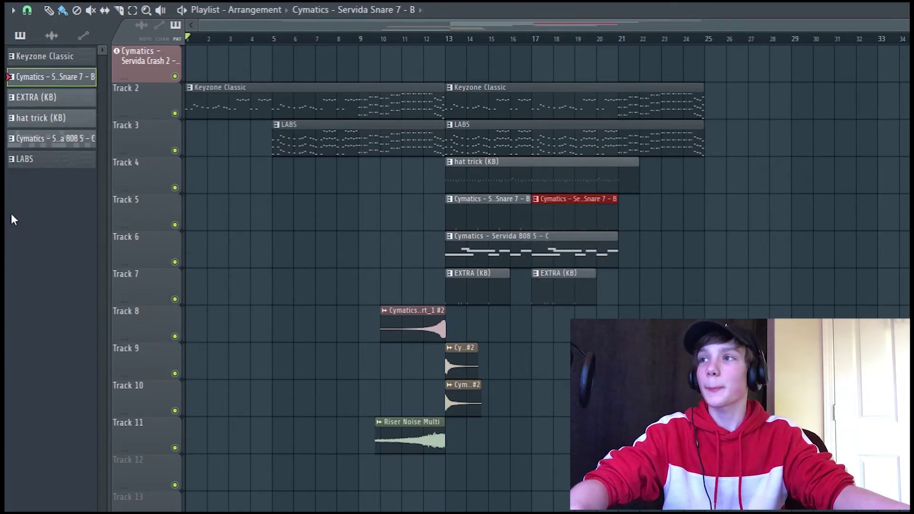
Step: Play the arrangement and trim the second LABS and Keyzone Classic clips to end at bar 22, level with the hat trick clip
key("space")
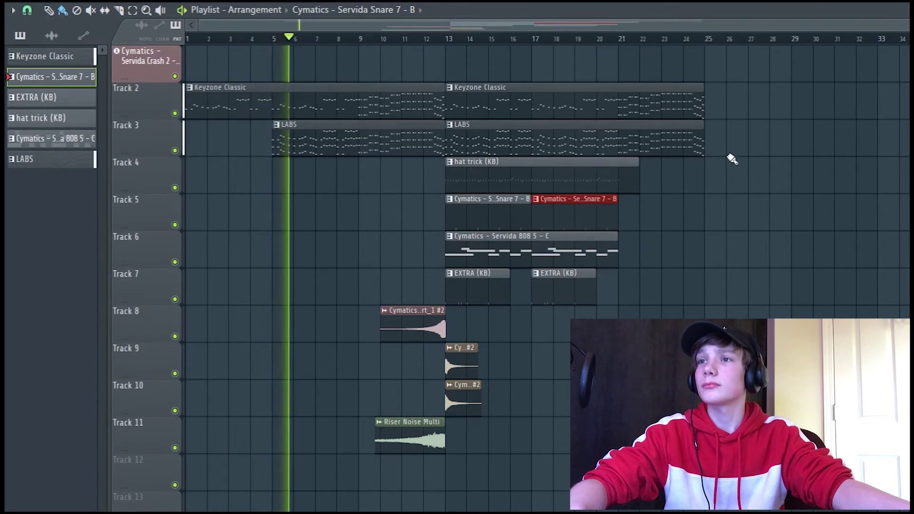
left_click_drag(703, 142, 638, 153)
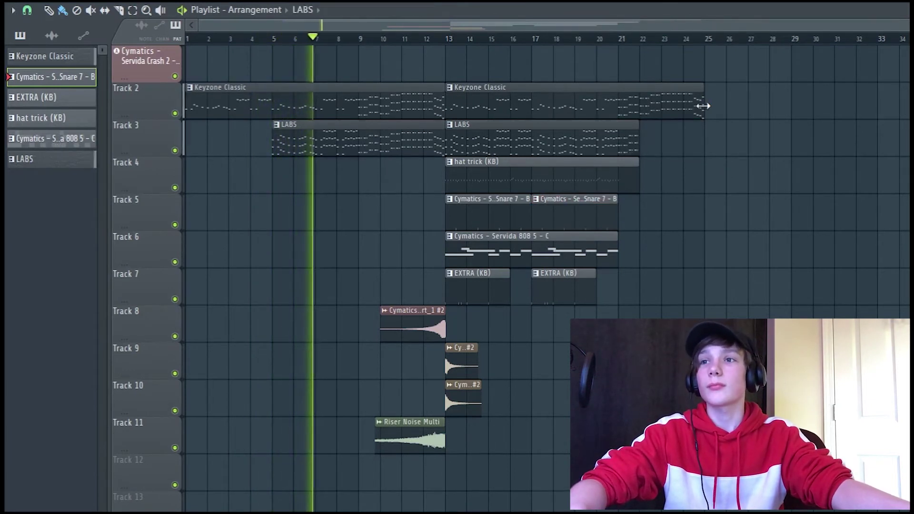
left_click_drag(702, 105, 639, 106)
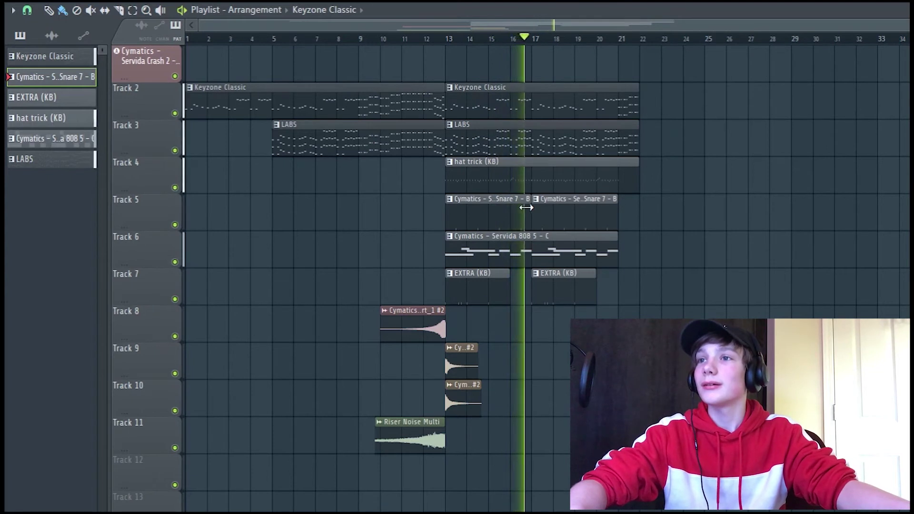
key("space")
scroll(674, 178, "up", 1, "ctrl")
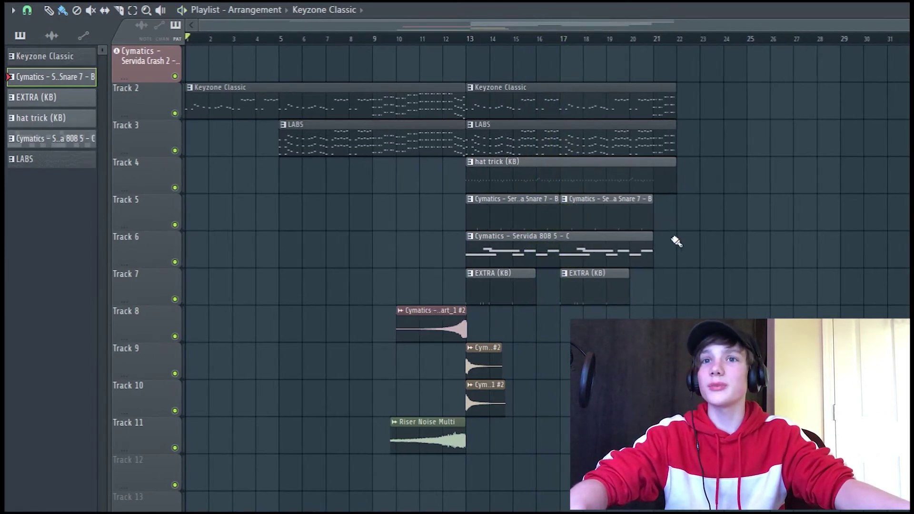
scroll(671, 235, "down", 2)
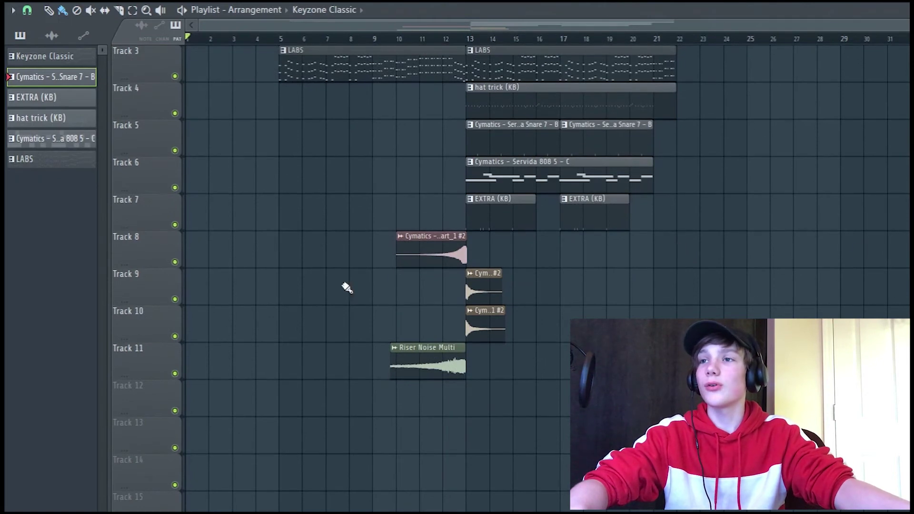
scroll(761, 207, "up", 2)
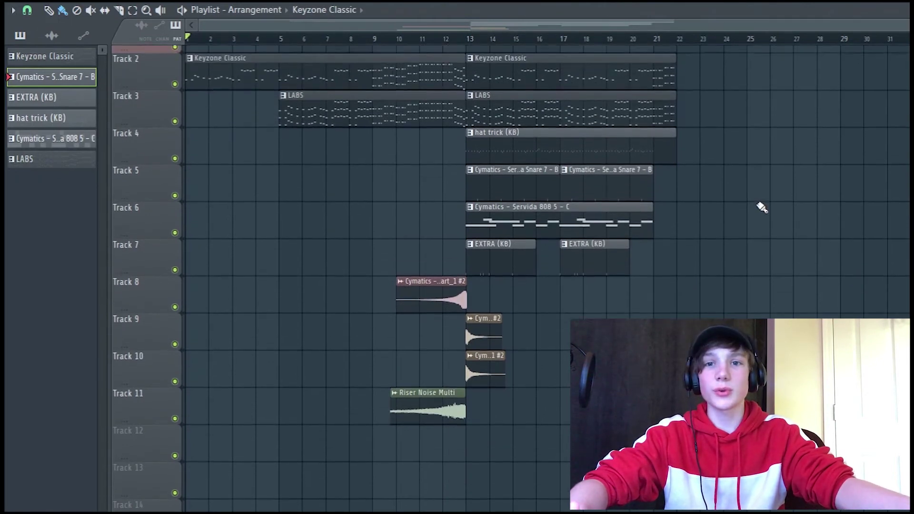